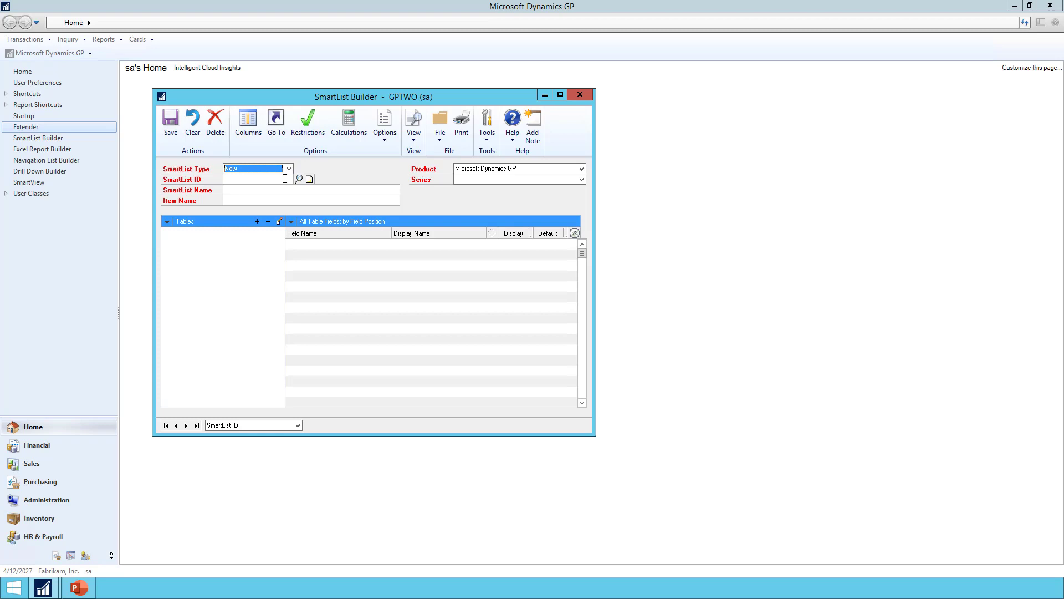
# Identify the new SmartList with the ID SALES_LINES_SLB and use Sales Lines SLB as its SmartList name and item name.
pyautogui.click(285, 178)
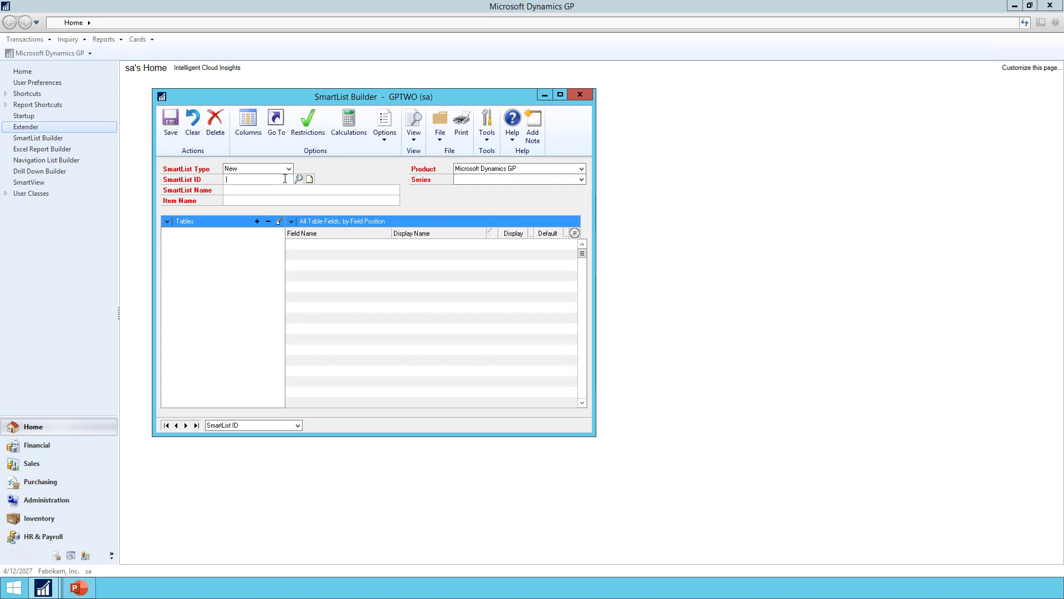
pyautogui.write('SALES_LINES_SLB')
pyautogui.press('Tab')
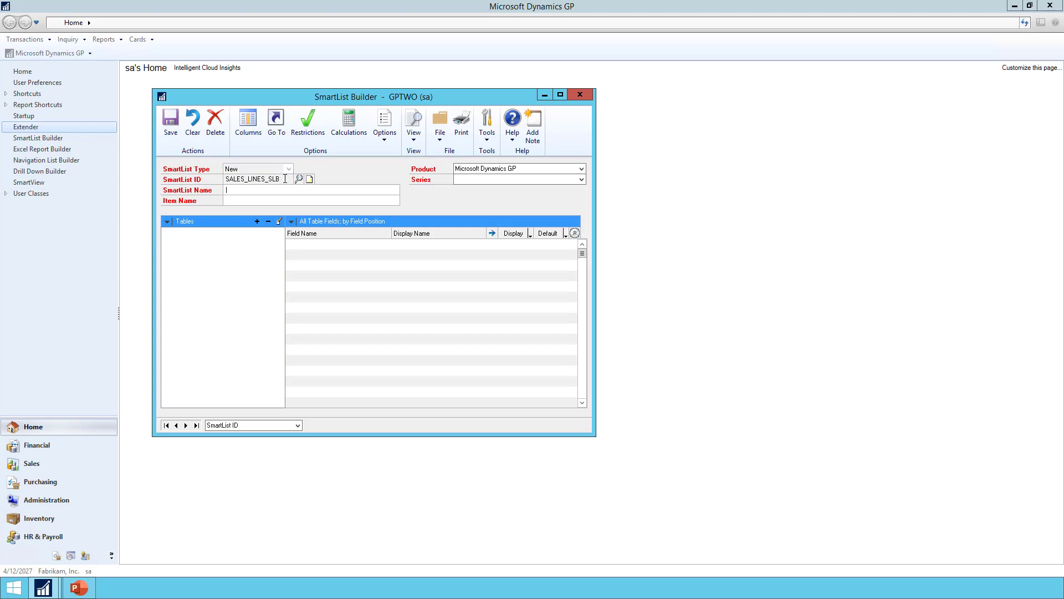
pyautogui.write('Sla')
pyautogui.write('es Lines SLB')
pyautogui.press('Tab')
pyautogui.press('Tab')
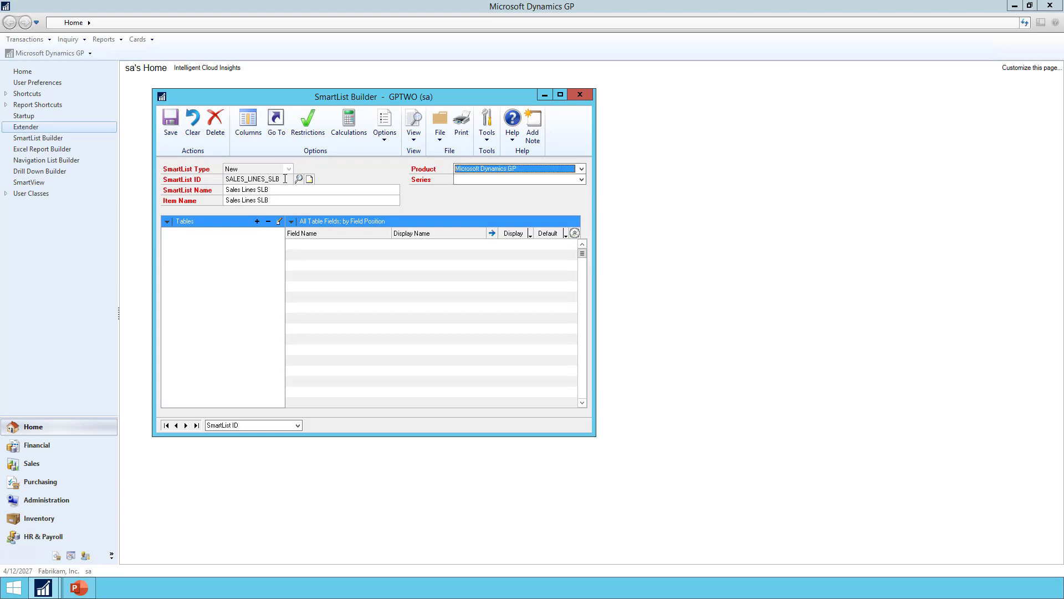
# Set the SmartList's product to SmartList Builder and its series to Additional SmartList.
pyautogui.click(463, 167)
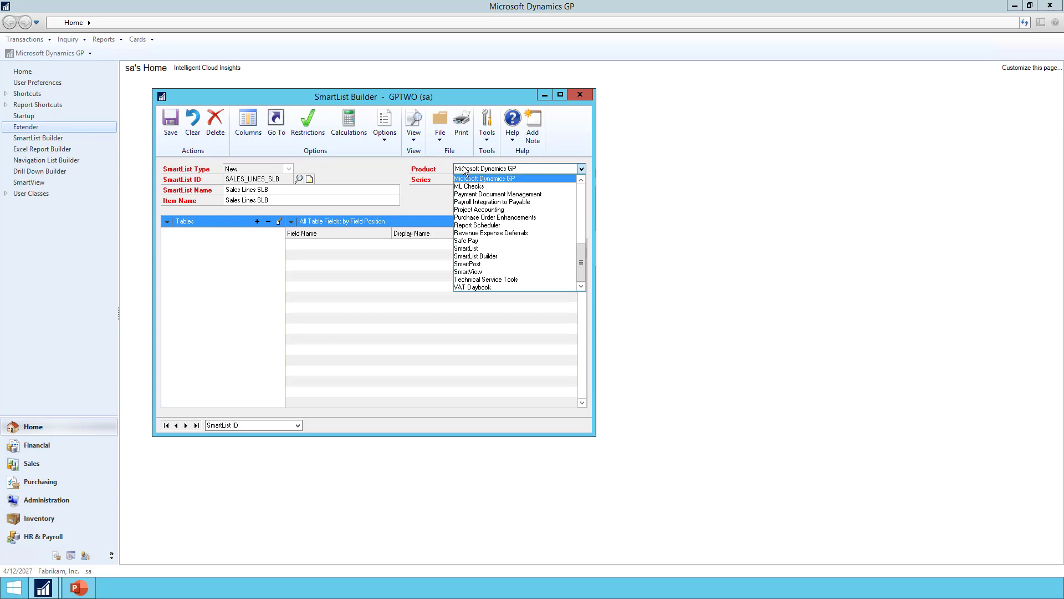
pyautogui.click(494, 255)
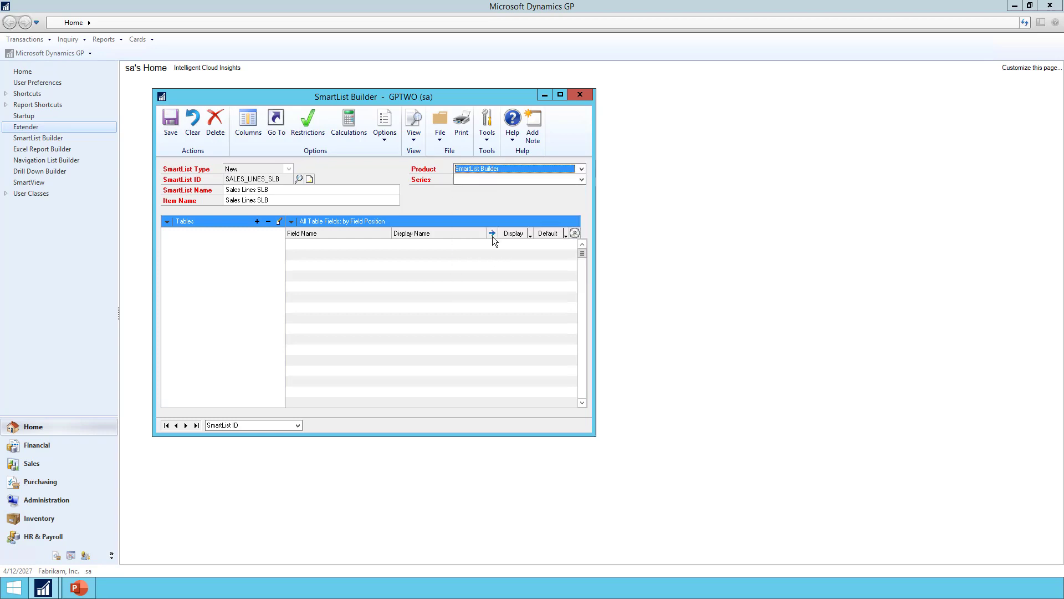
pyautogui.click(478, 175)
pyautogui.click(477, 189)
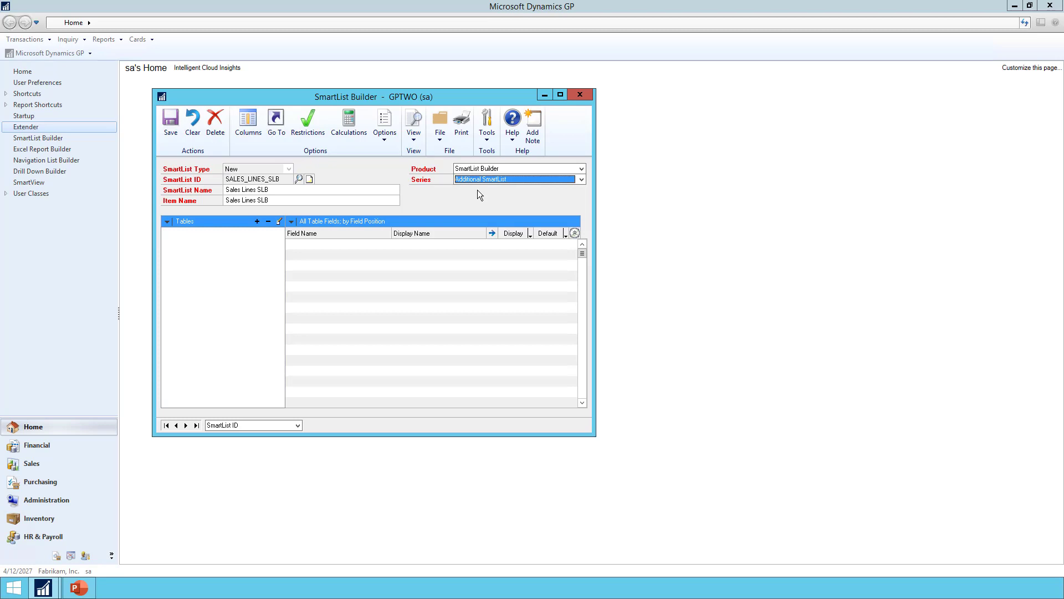
# Add the existing Sales Line Items SmartList as the data source of the new SmartList.
pyautogui.click(257, 222)
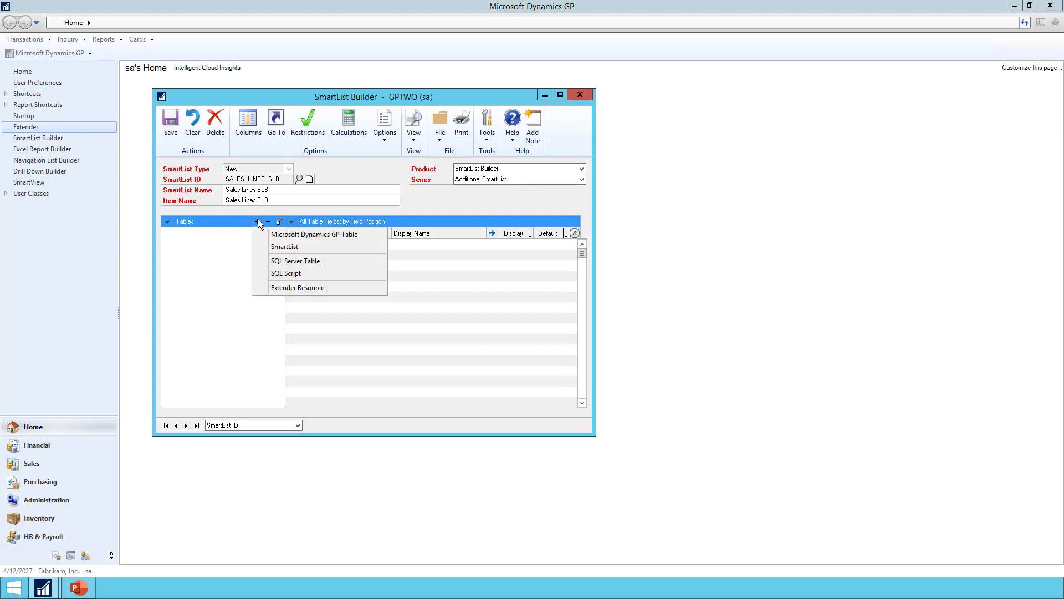
pyautogui.click(301, 245)
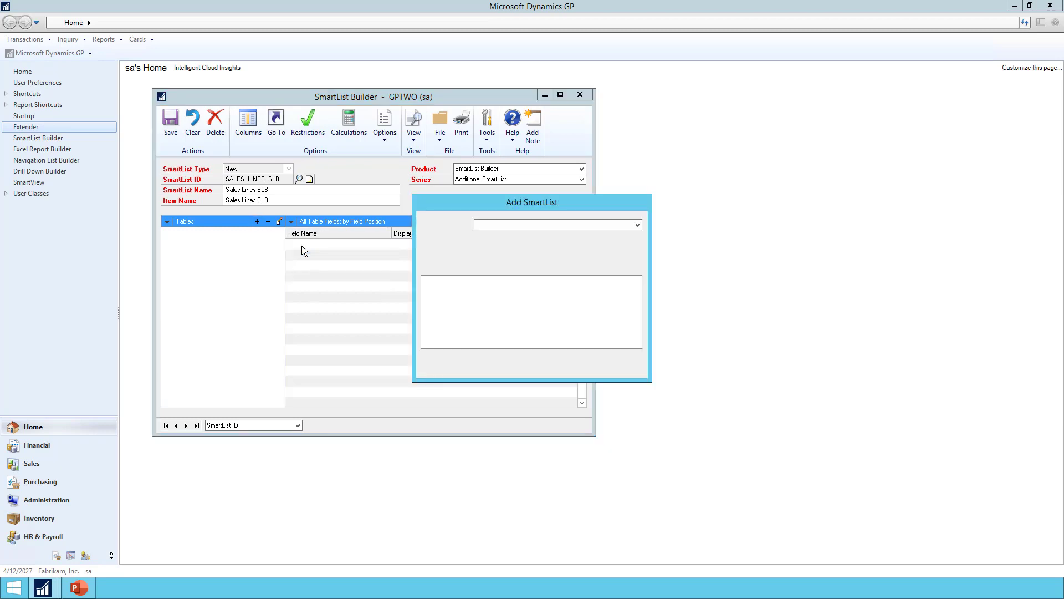
pyautogui.click(497, 225)
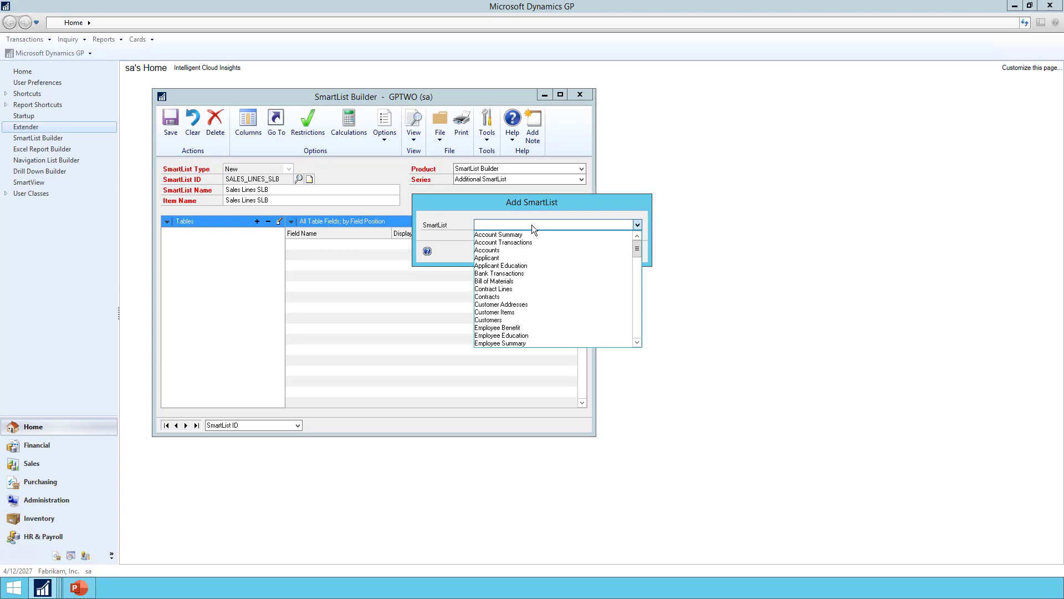
pyautogui.moveTo(641, 250); pyautogui.dragTo(643, 322)
pyautogui.click(498, 312)
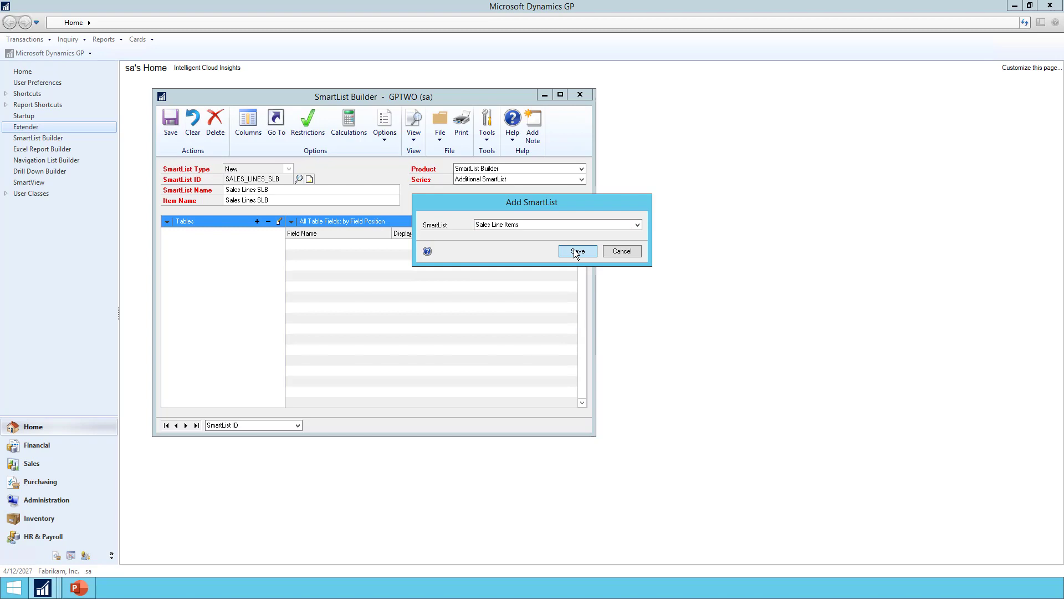
pyautogui.click(574, 248)
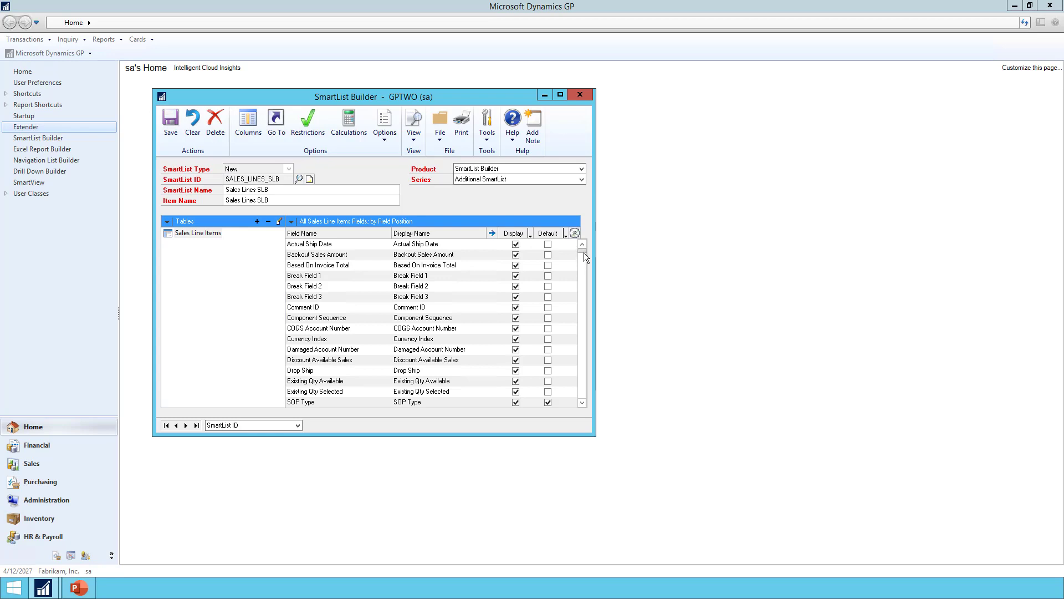
# Sort the Sales Line Items fields by display name and mark Note Index from Sales Transaction as a default column.
pyautogui.click(584, 271)
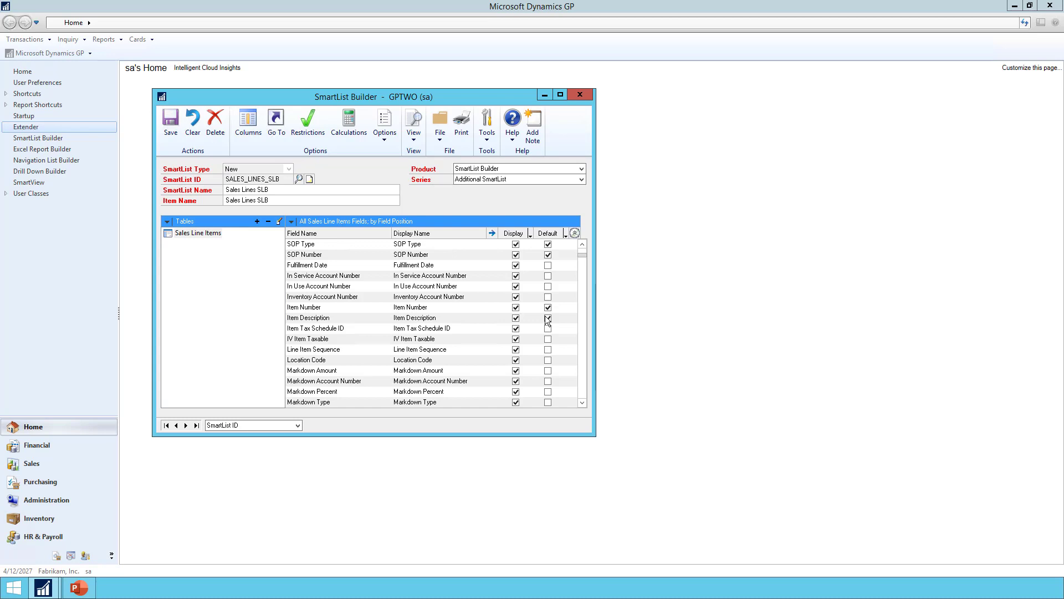
pyautogui.click(296, 220)
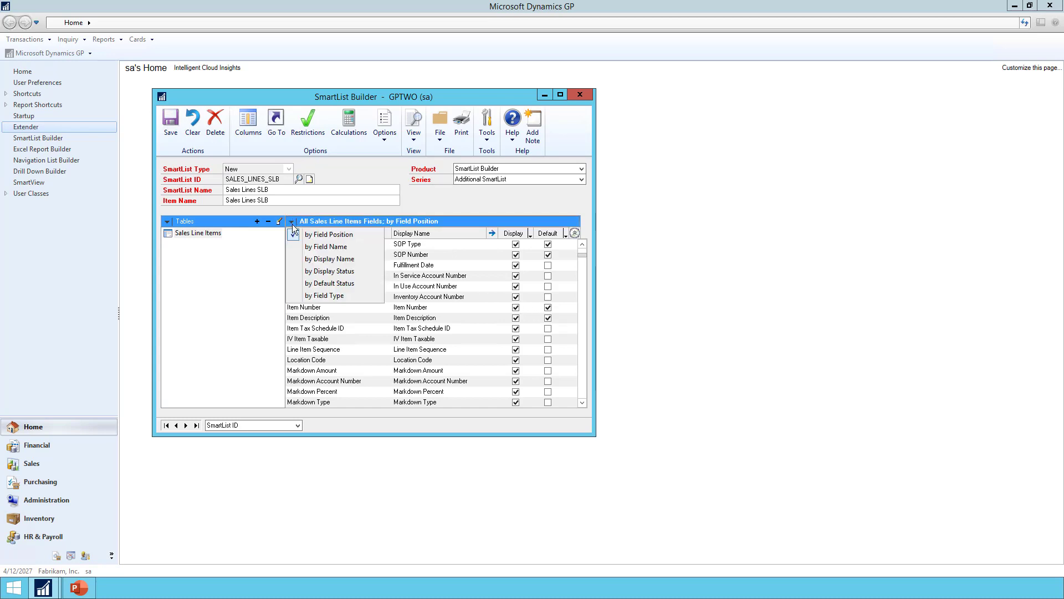
pyautogui.click(322, 259)
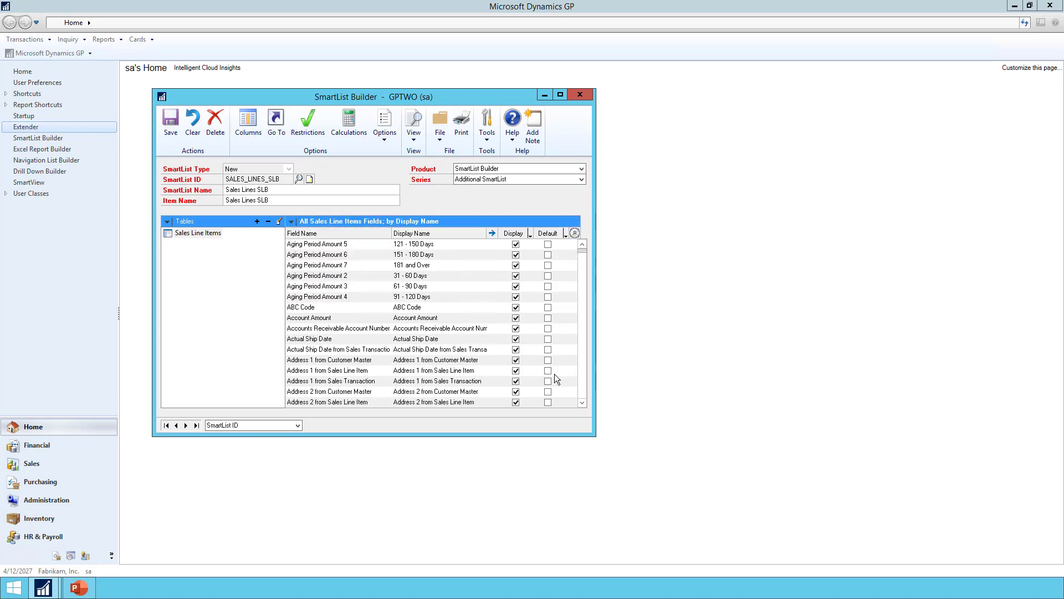
pyautogui.scroll(-15, 584, 391)
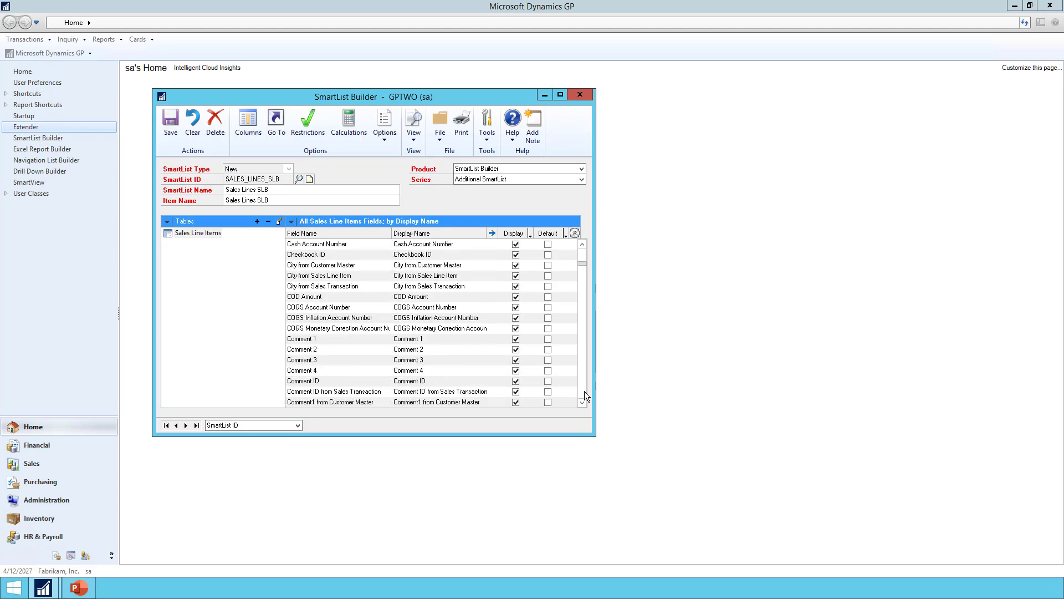
pyautogui.scroll(-15, 584, 390)
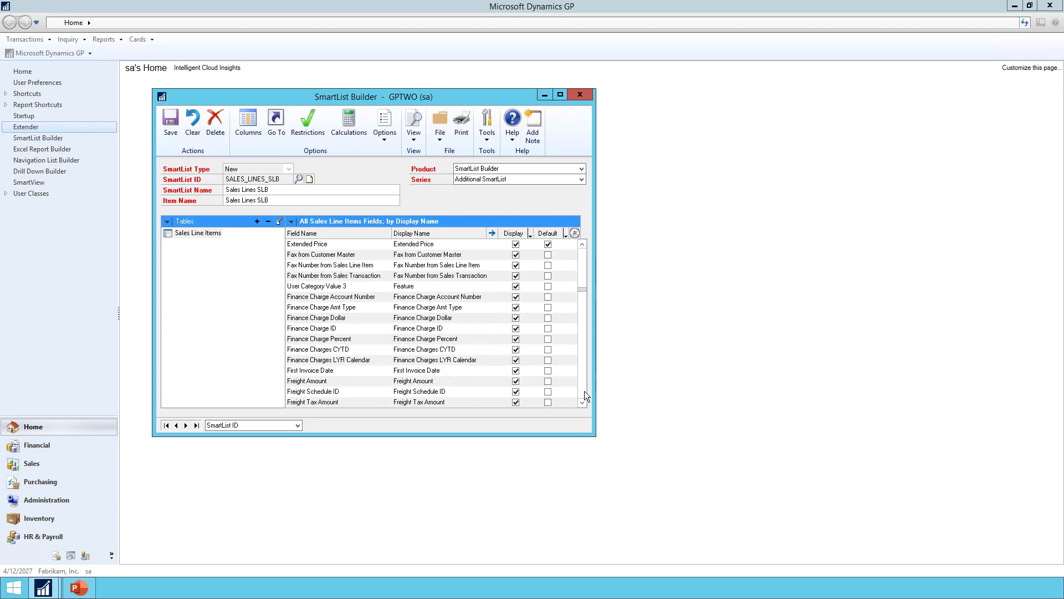
pyautogui.scroll(-15, 584, 390)
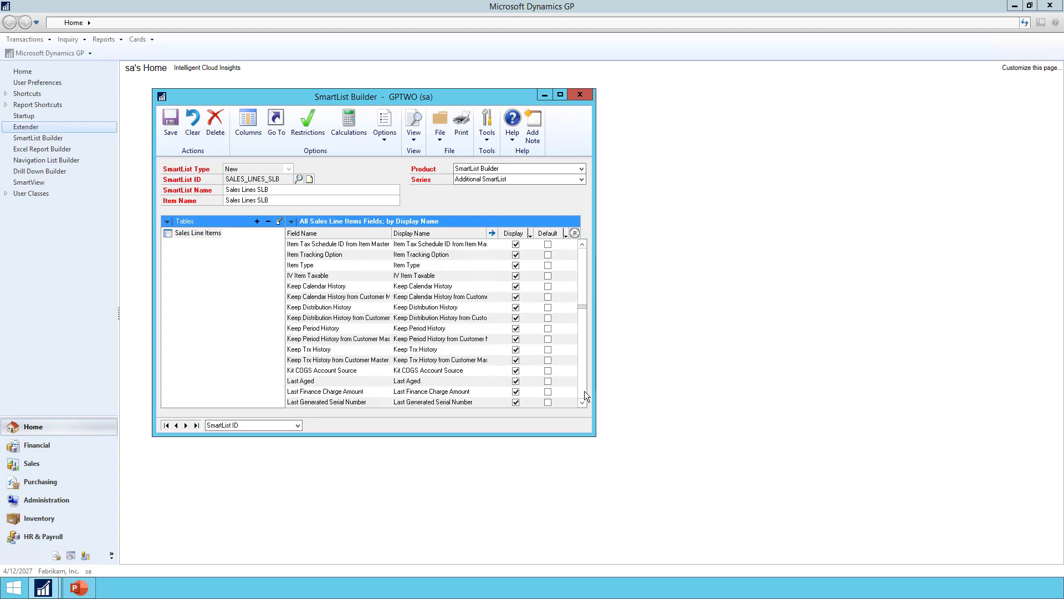
pyautogui.scroll(-15, 585, 391)
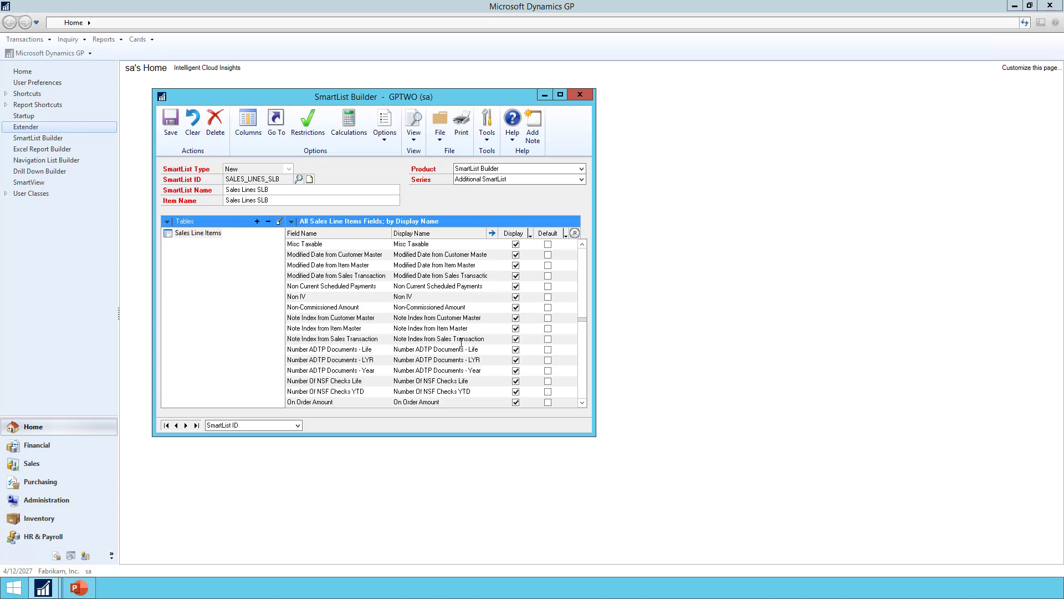
pyautogui.click(548, 339)
# Change the display name of the Note Index from Sales Transaction field to Sales Transaction Note.
pyautogui.click(466, 343)
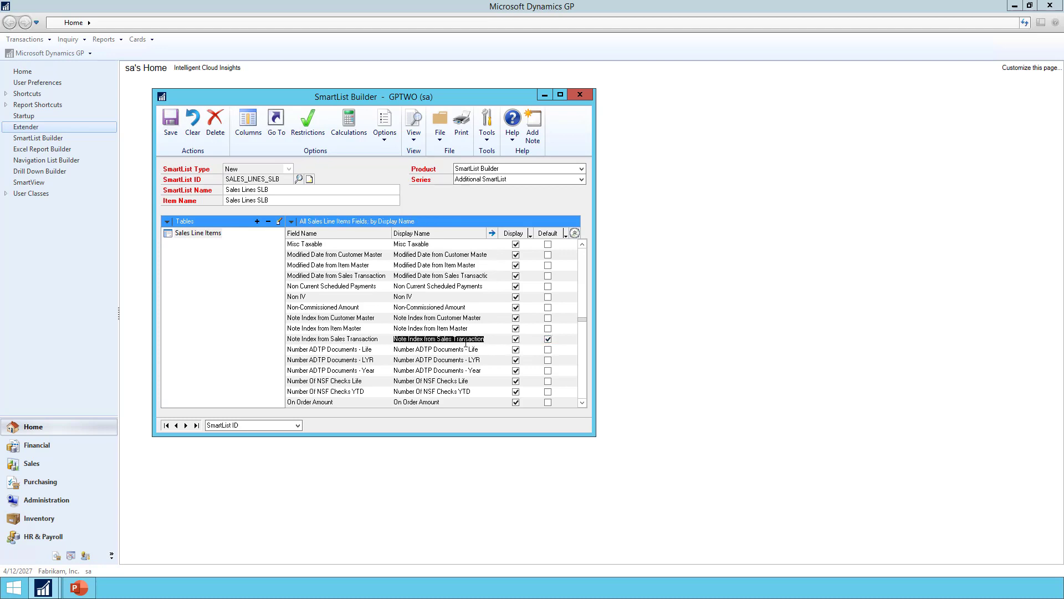
pyautogui.click(436, 339)
pyautogui.press('BackSpace')
pyautogui.press('BackSpace')
pyautogui.press('BackSpace')
pyautogui.press('BackSpace')
pyautogui.press('BackSpace')
pyautogui.press('BackSpace')
pyautogui.press('BackSpace')
pyautogui.press('BackSpace')
pyautogui.press('BackSpace')
pyautogui.press('BackSpace')
pyautogui.press('BackSpace')
pyautogui.press('BackSpace')
pyautogui.press('BackSpace')
pyautogui.press('BackSpace')
pyautogui.press('BackSpace')
pyautogui.press('BackSpace')
pyautogui.press('Delete')
pyautogui.write('Note')
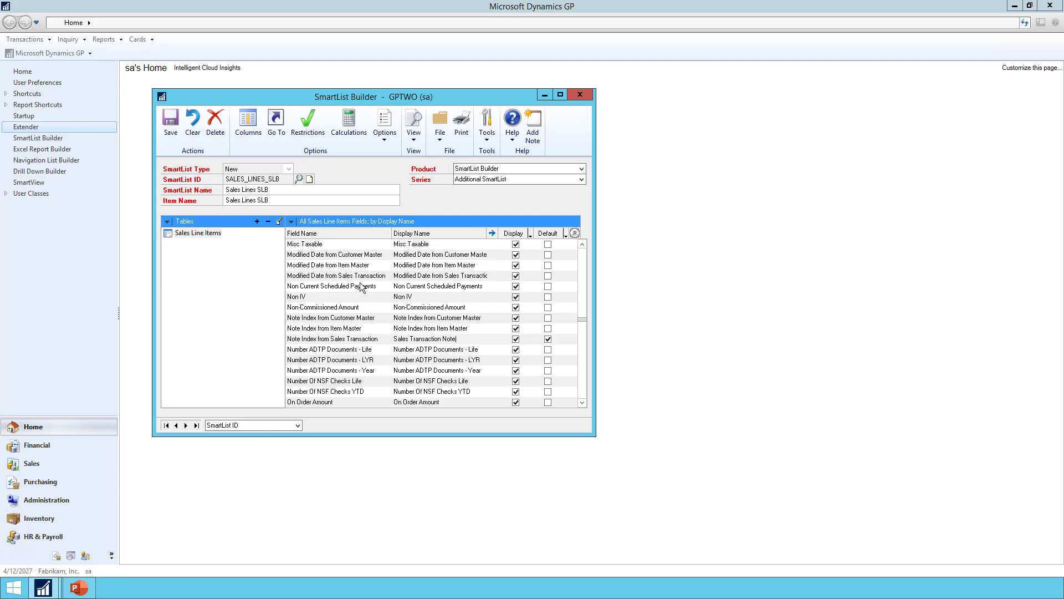
# Set the Sales Transaction Note field's options to show the note for its note index, and save them.
pyautogui.click(493, 234)
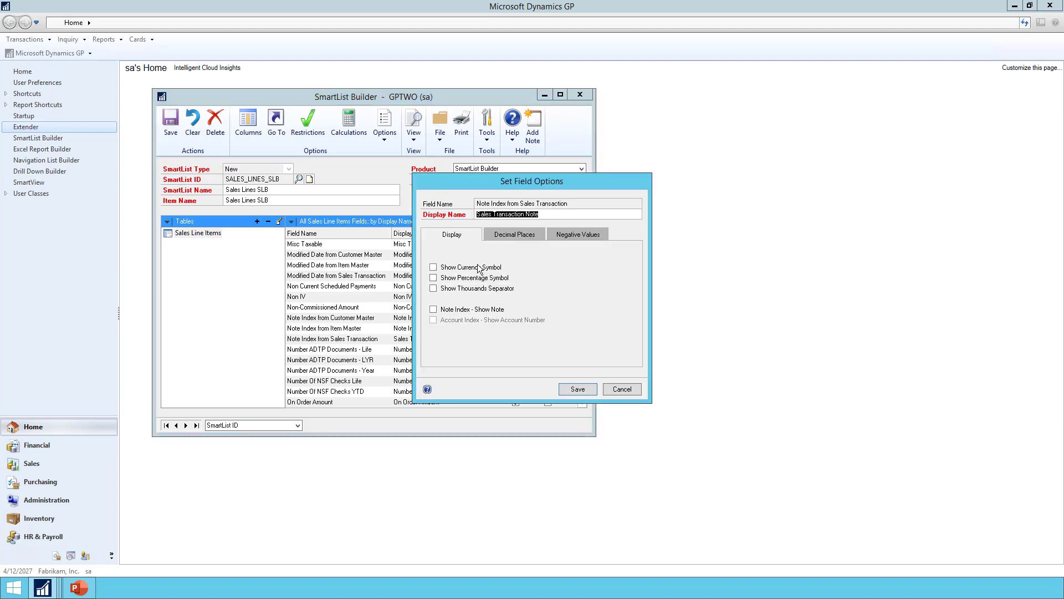
pyautogui.click(434, 309)
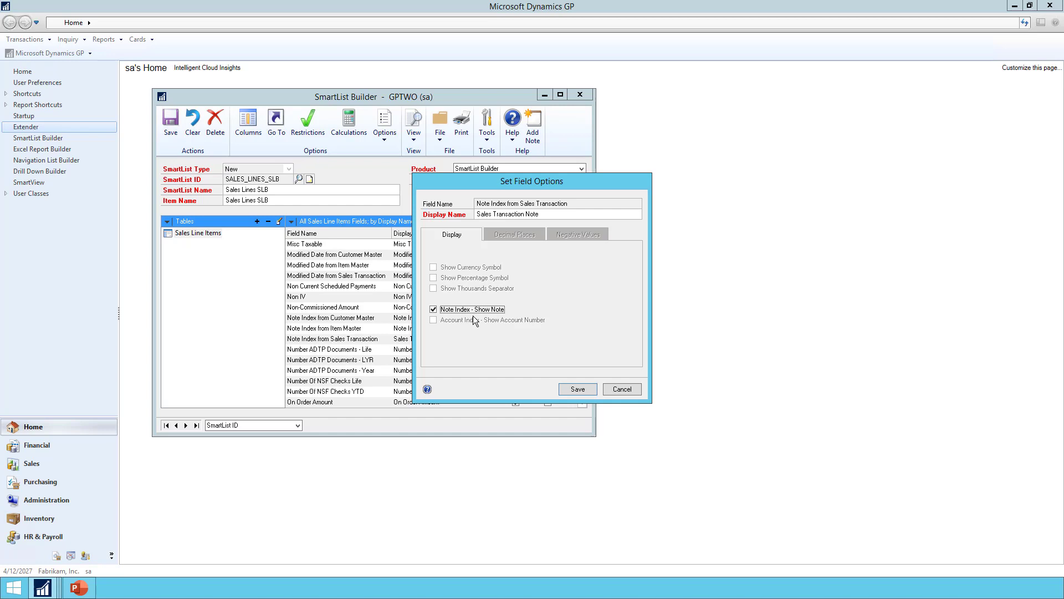
pyautogui.click(576, 388)
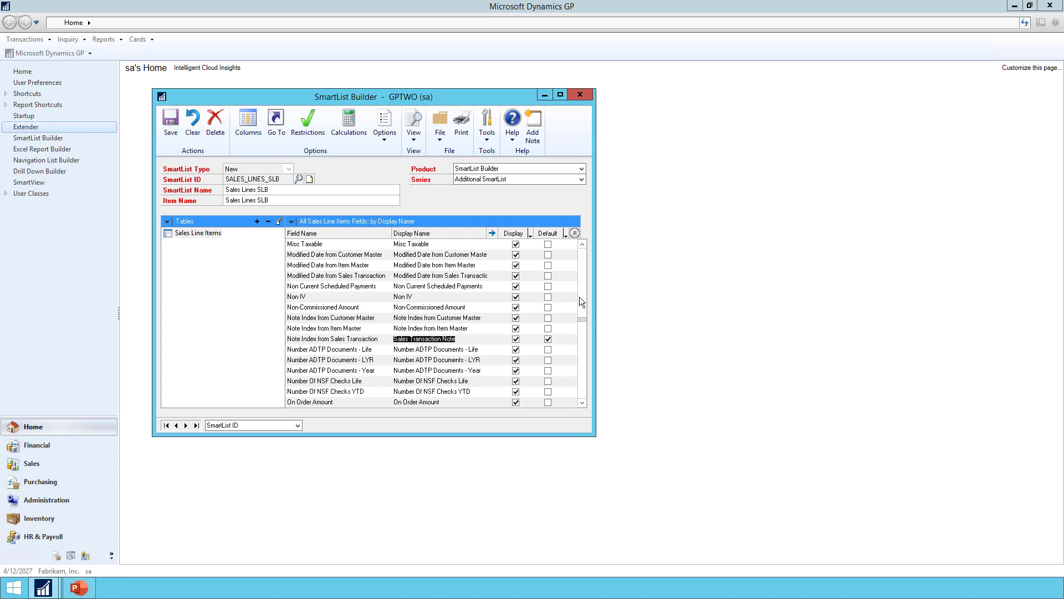
# Sort the fields by default status and make Extended Cost display as negative when the Sales Line Items SOP Type is Return.
pyautogui.click(292, 222)
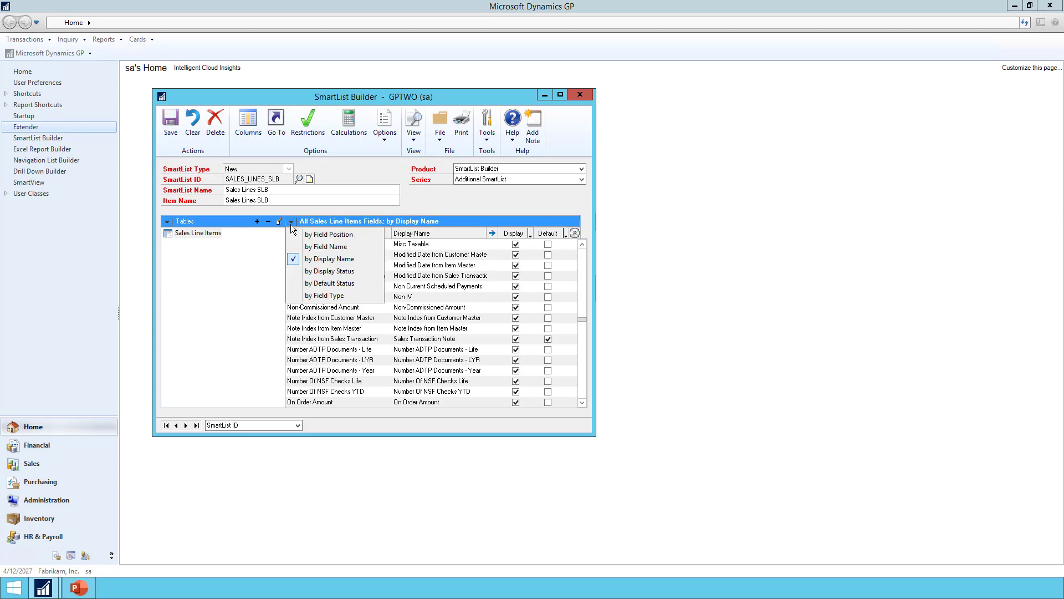
pyautogui.click(311, 283)
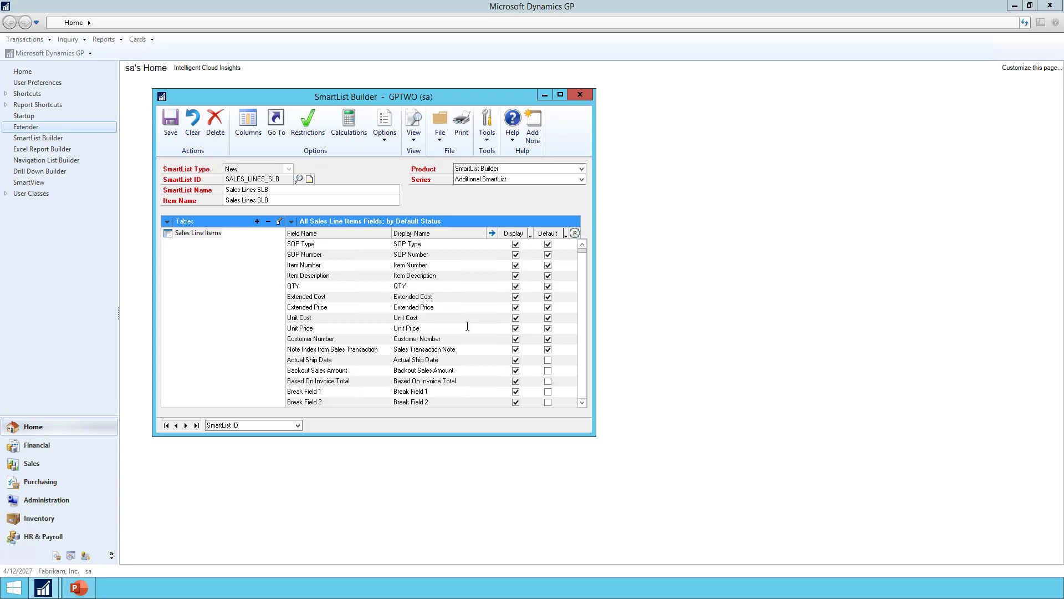
pyautogui.click(438, 299)
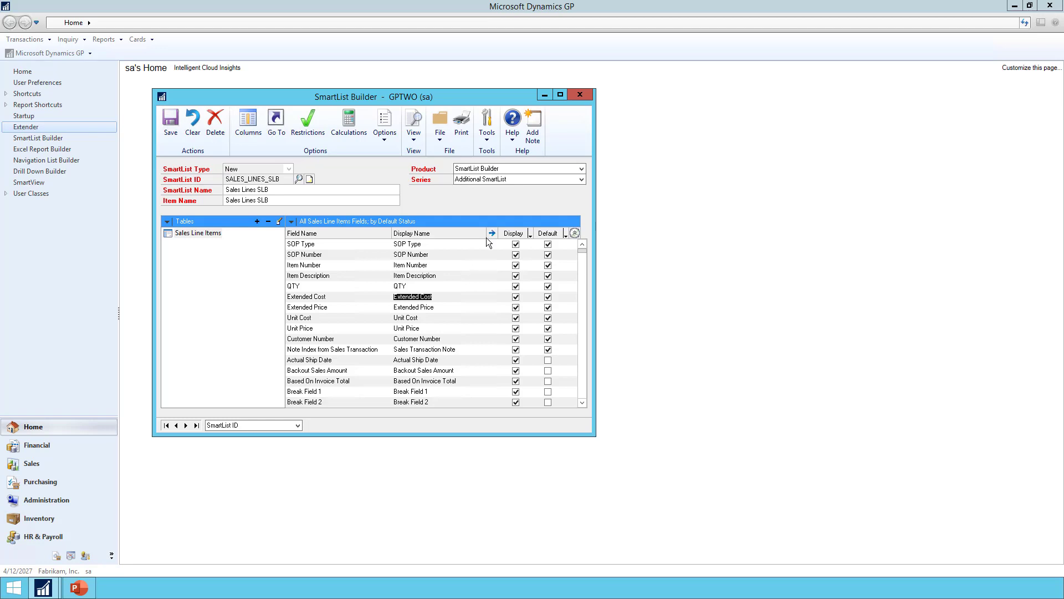
pyautogui.click(490, 233)
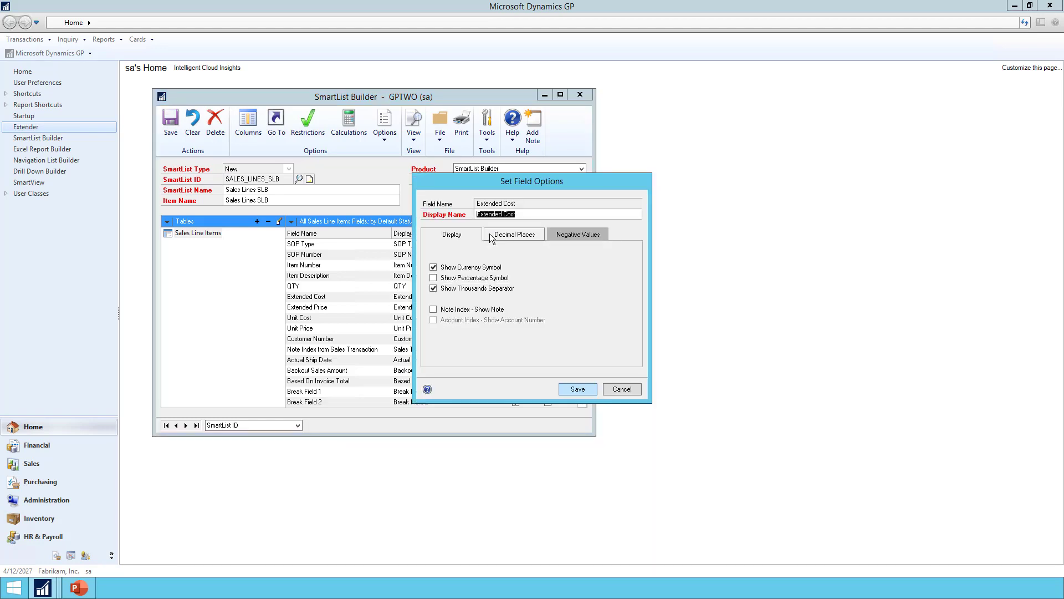
pyautogui.click(571, 234)
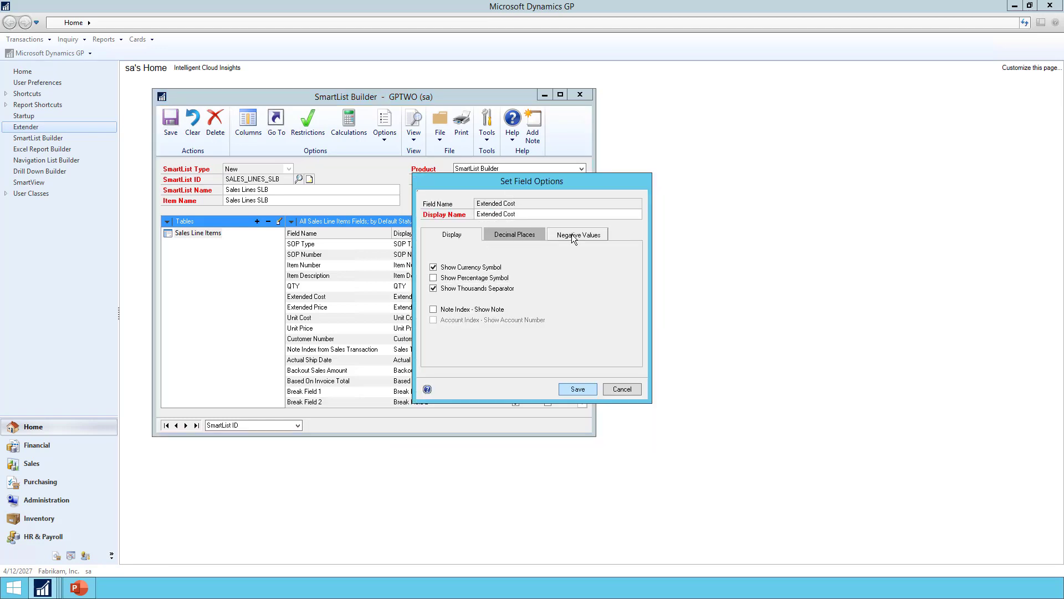
pyautogui.click(458, 258)
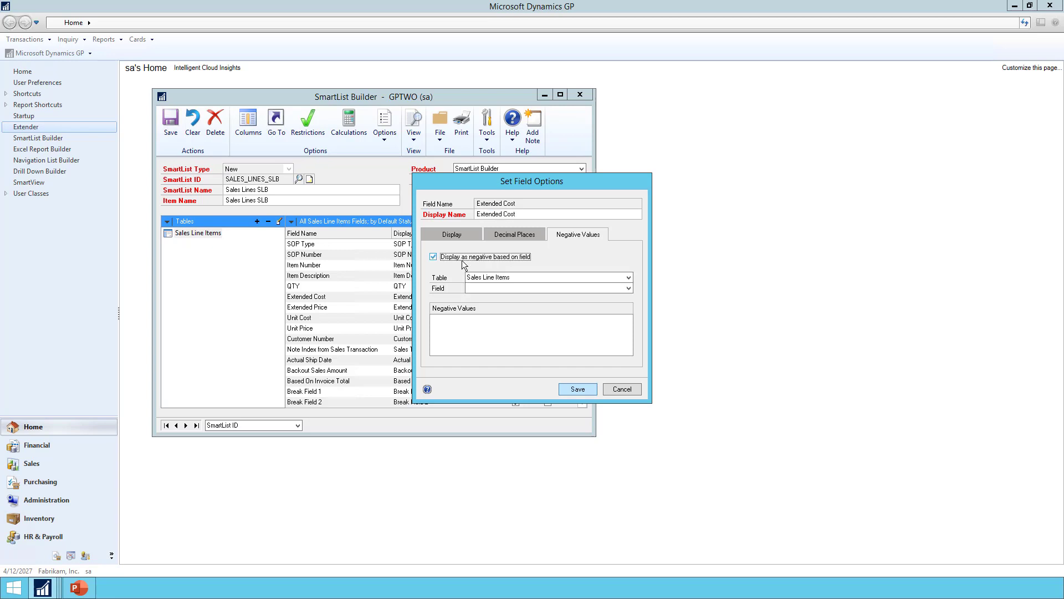
pyautogui.click(484, 286)
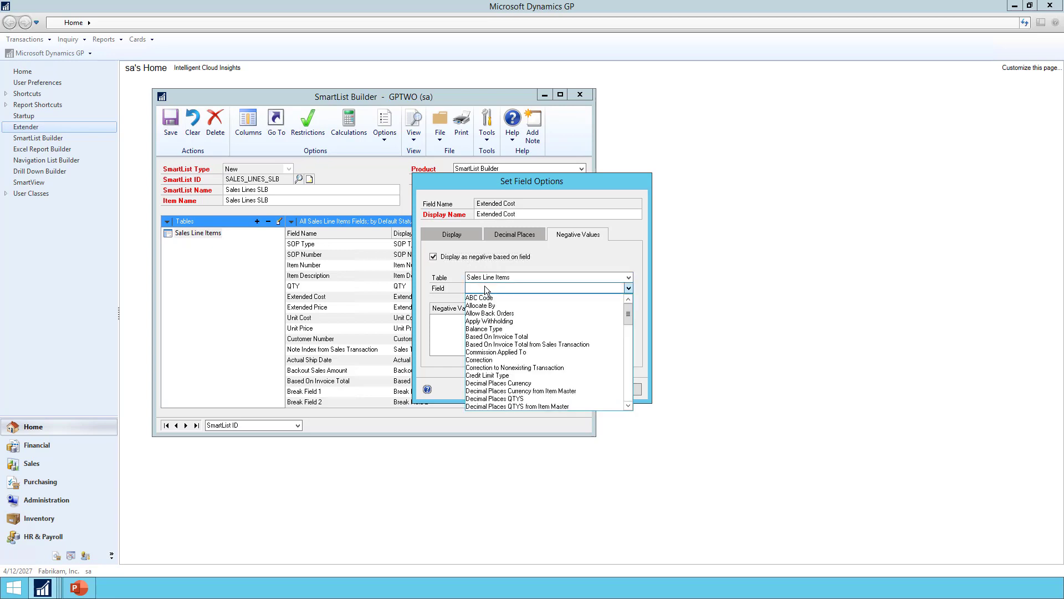
pyautogui.press('s')
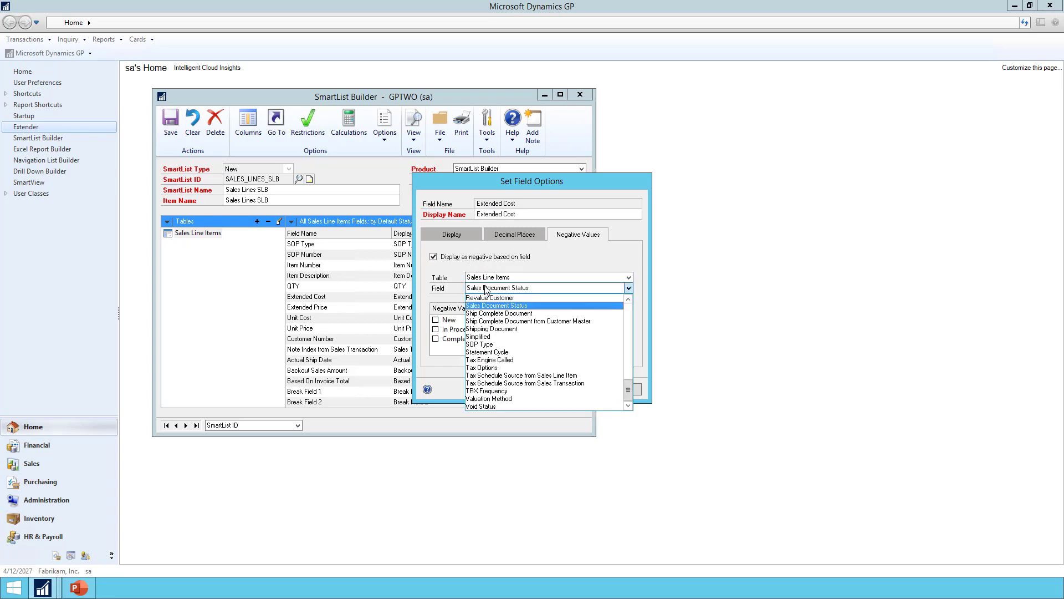
pyautogui.click(490, 345)
pyautogui.click(502, 320)
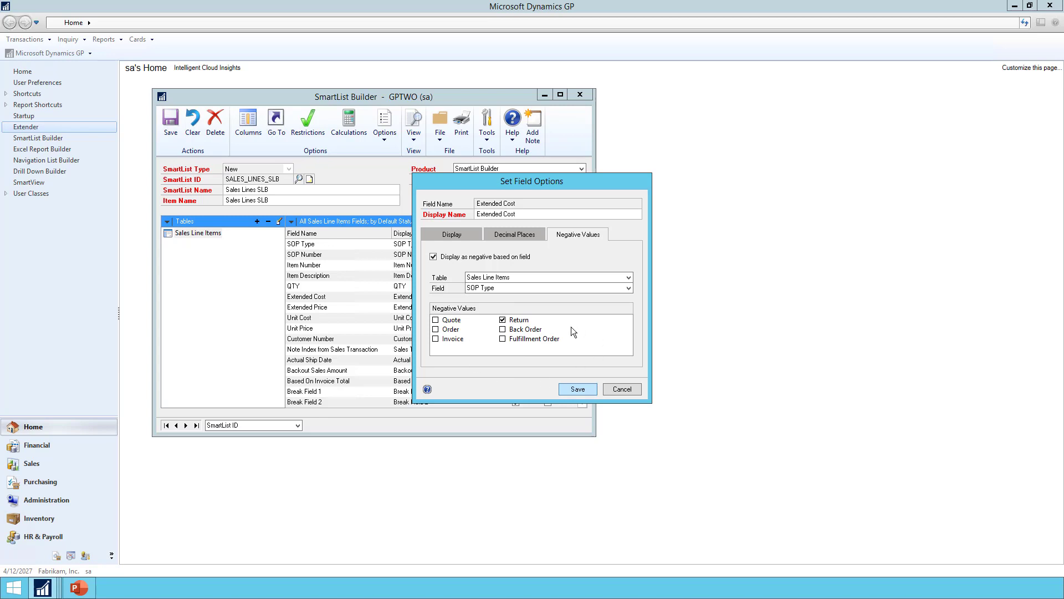
pyautogui.click(577, 389)
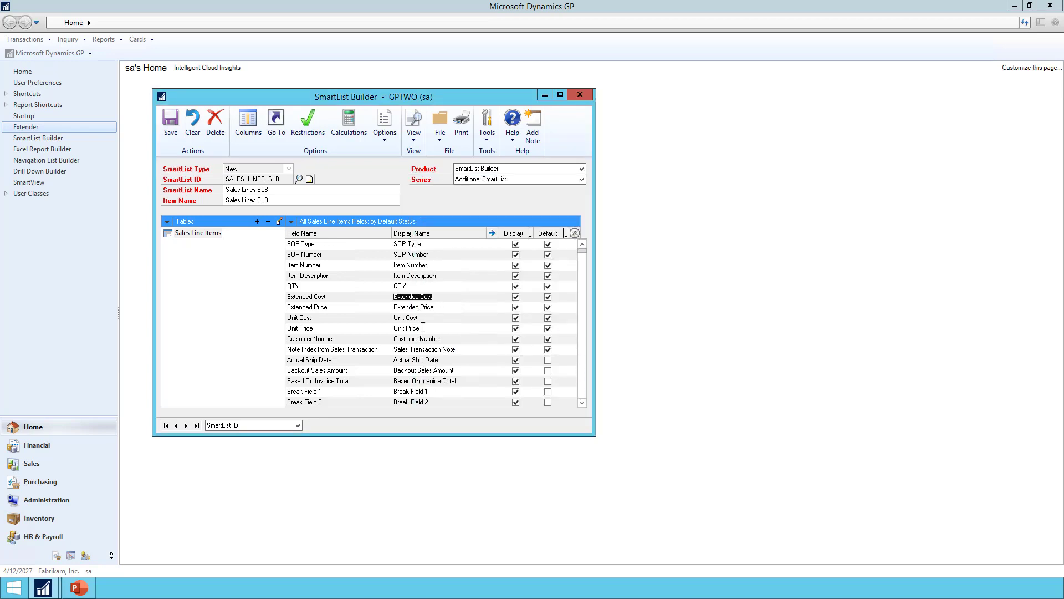
# Make Extended Price display as negative when the Sales Line Items SOP Type is Return, and save the SmartList.
pyautogui.click(455, 306)
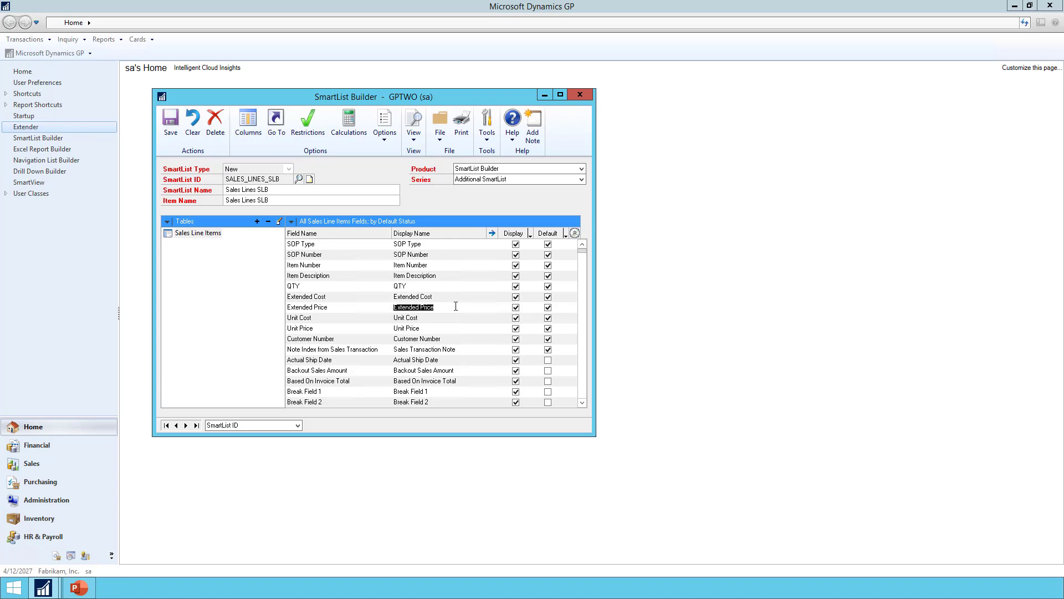
pyautogui.click(492, 232)
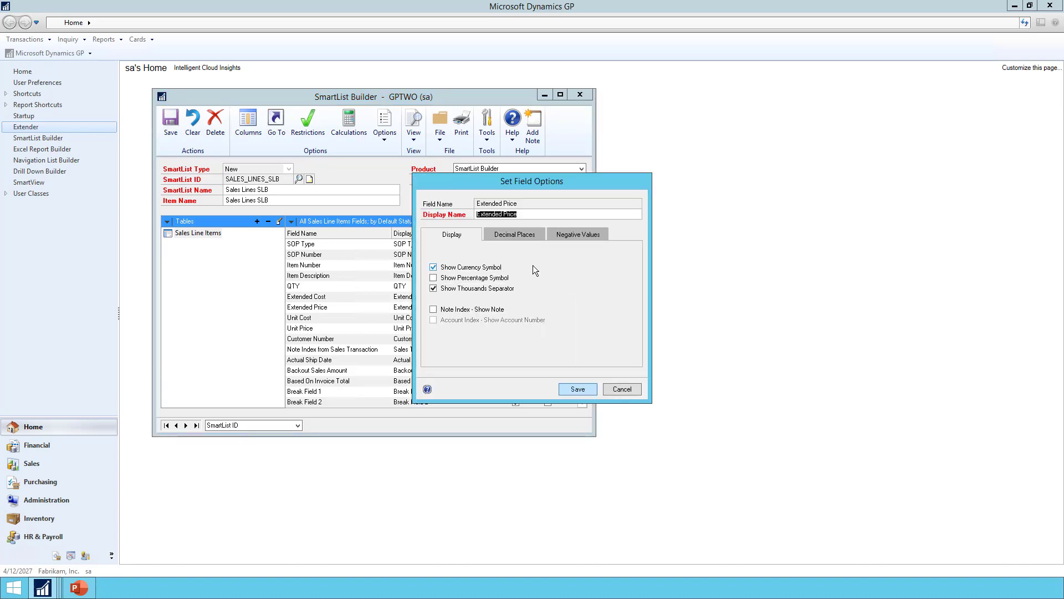
pyautogui.click(580, 235)
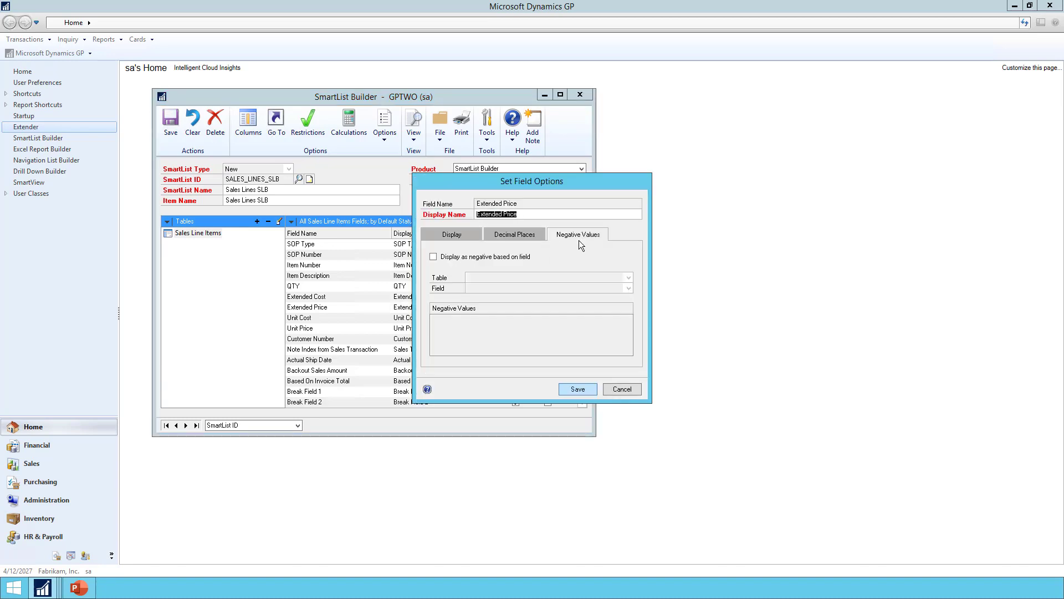
pyautogui.click(458, 258)
pyautogui.click(478, 289)
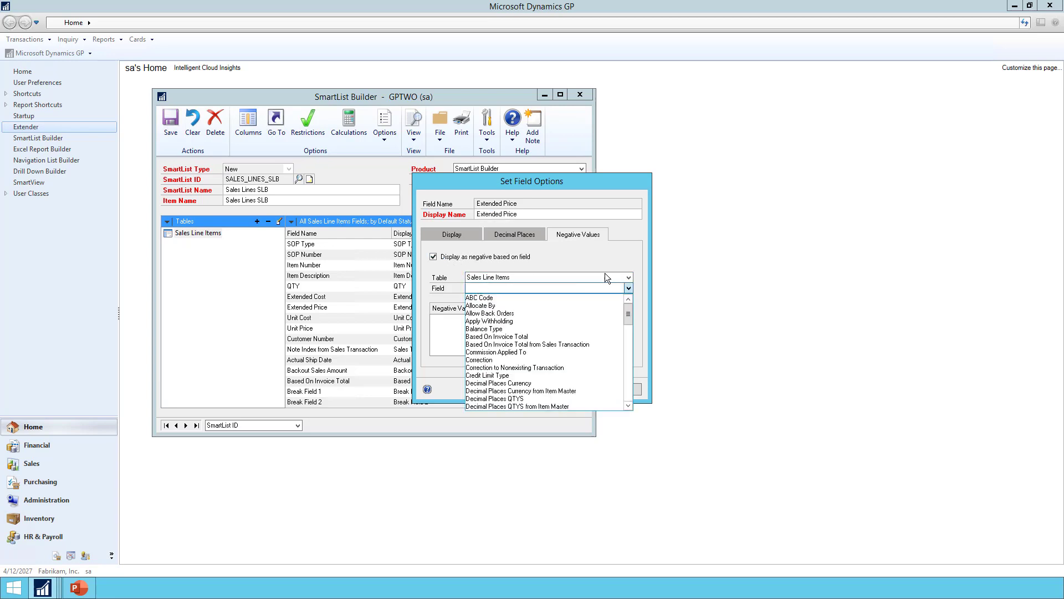
pyautogui.press('s')
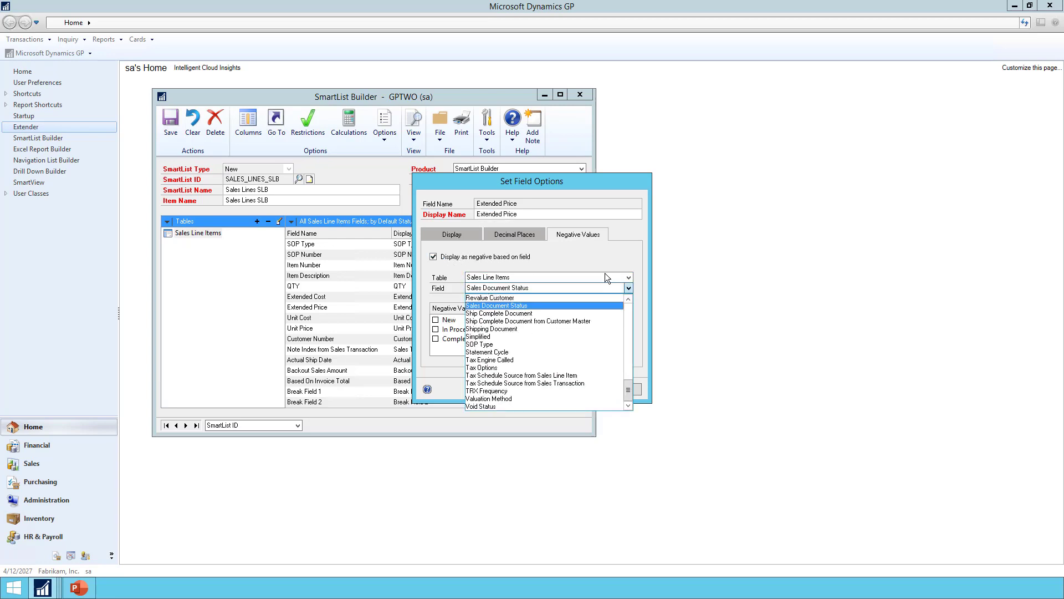
pyautogui.click(480, 344)
pyautogui.click(504, 321)
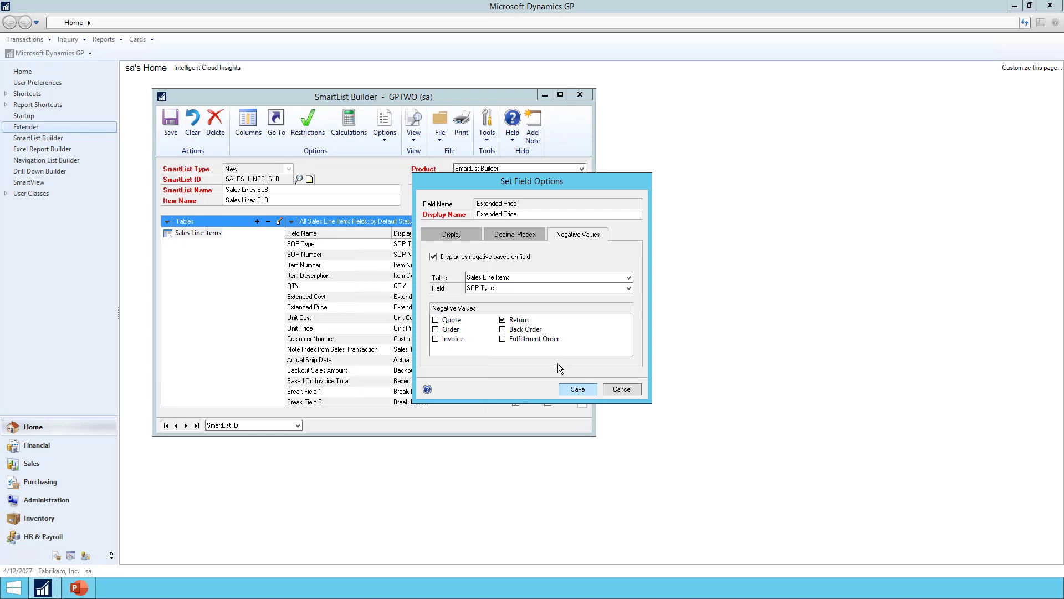
pyautogui.click(567, 388)
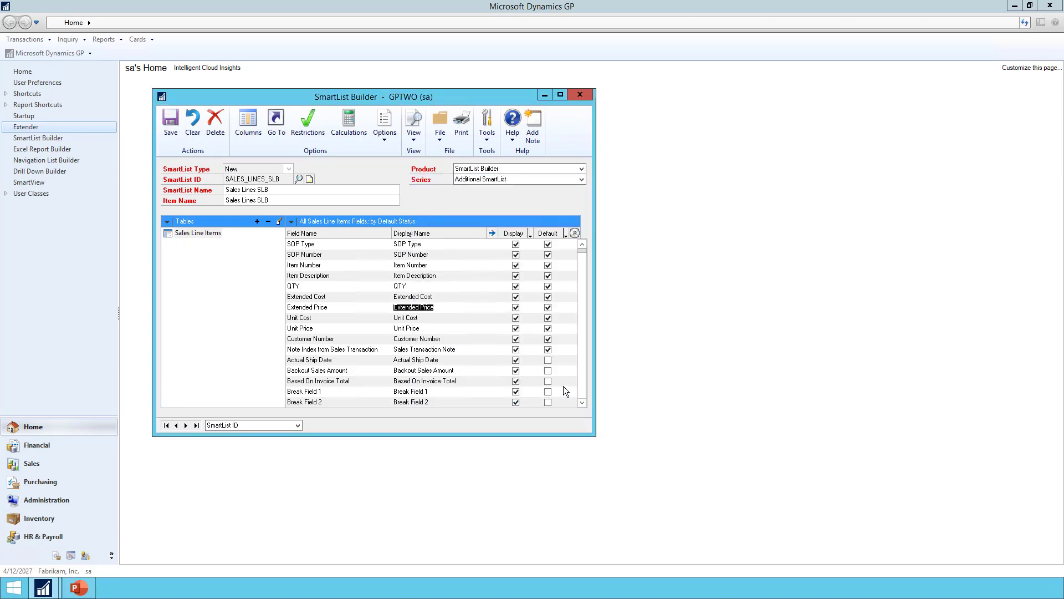
pyautogui.click(177, 125)
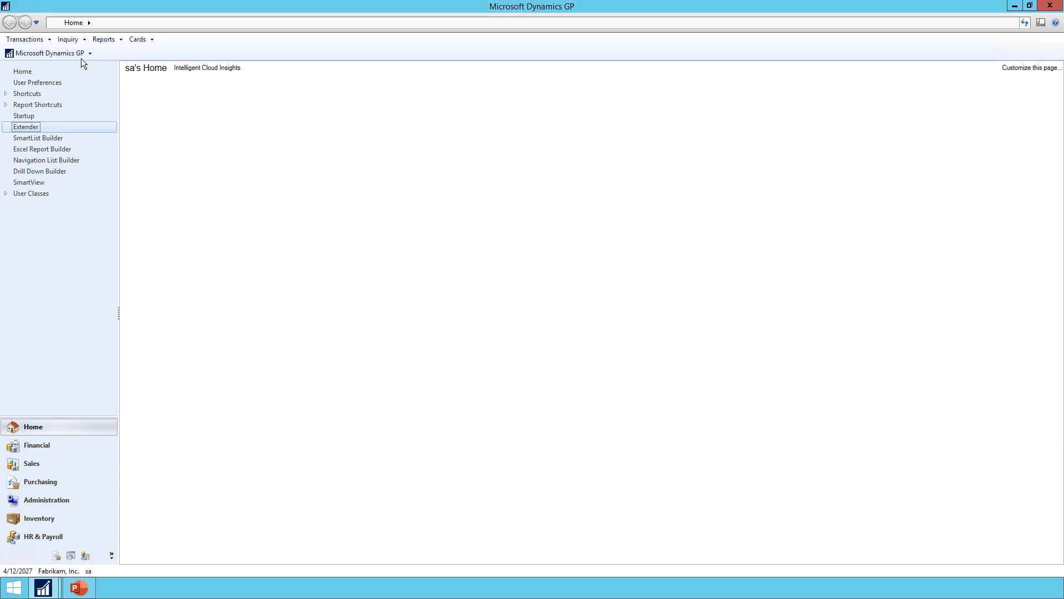
# Open Sales Lines SLB in a maximized SmartView window and select the INVS3014 invoice lines that carry transaction notes.
pyautogui.click(26, 54)
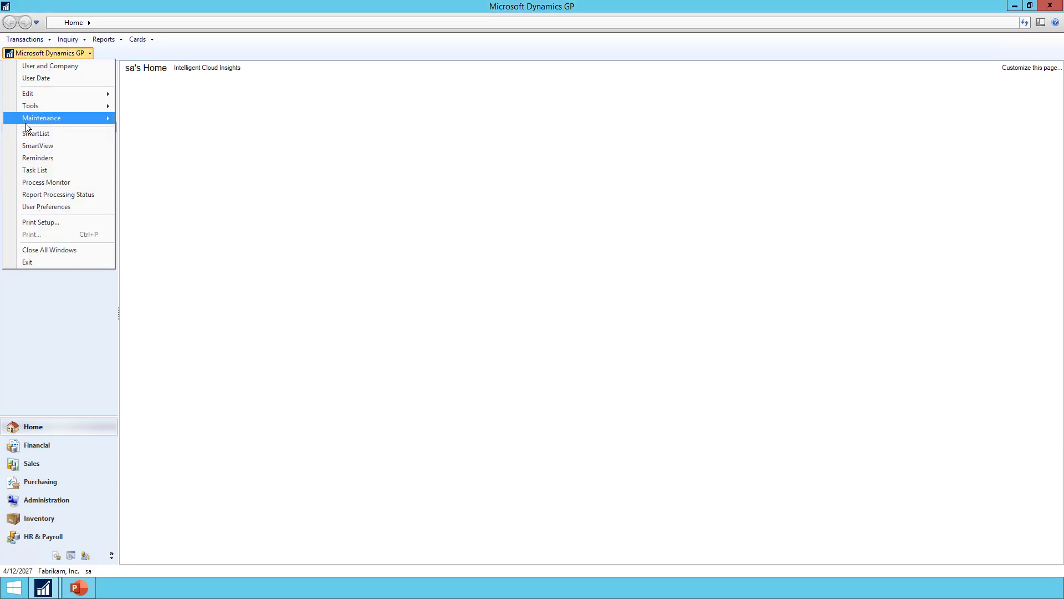
pyautogui.click(27, 146)
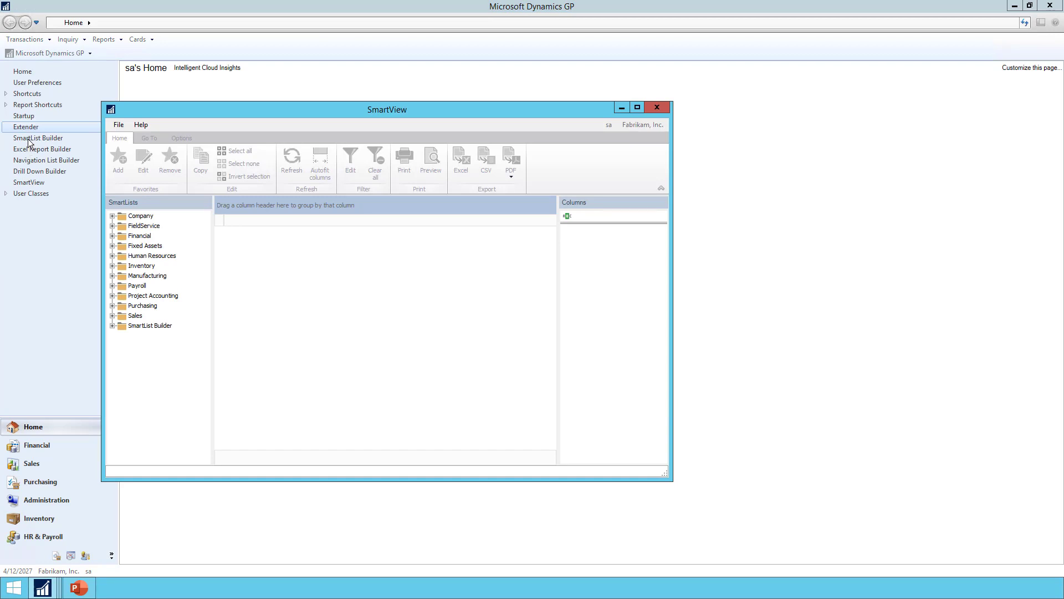
pyautogui.click(113, 325)
pyautogui.click(162, 346)
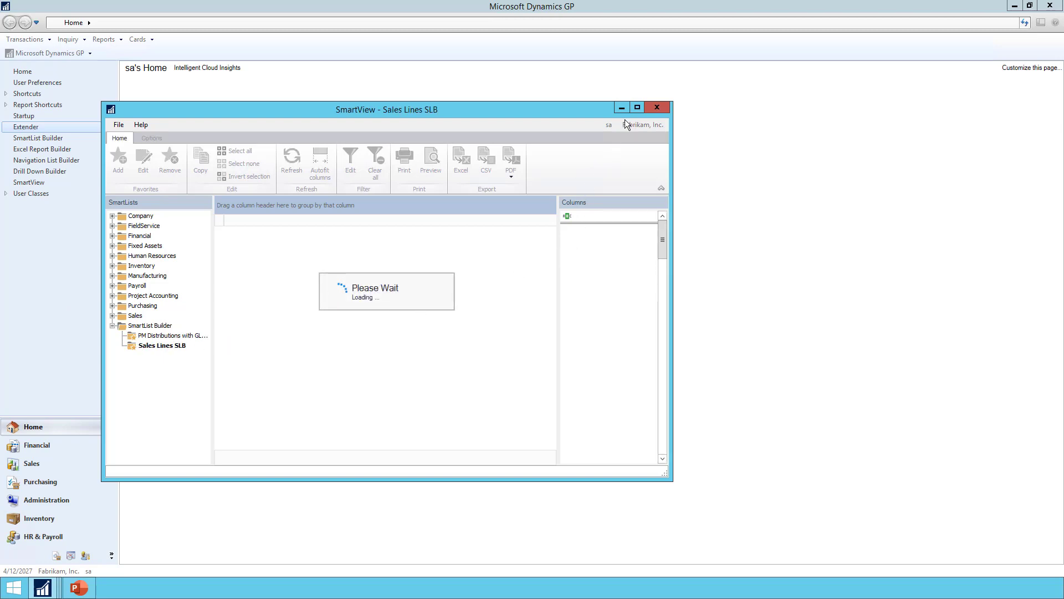
pyautogui.click(637, 108)
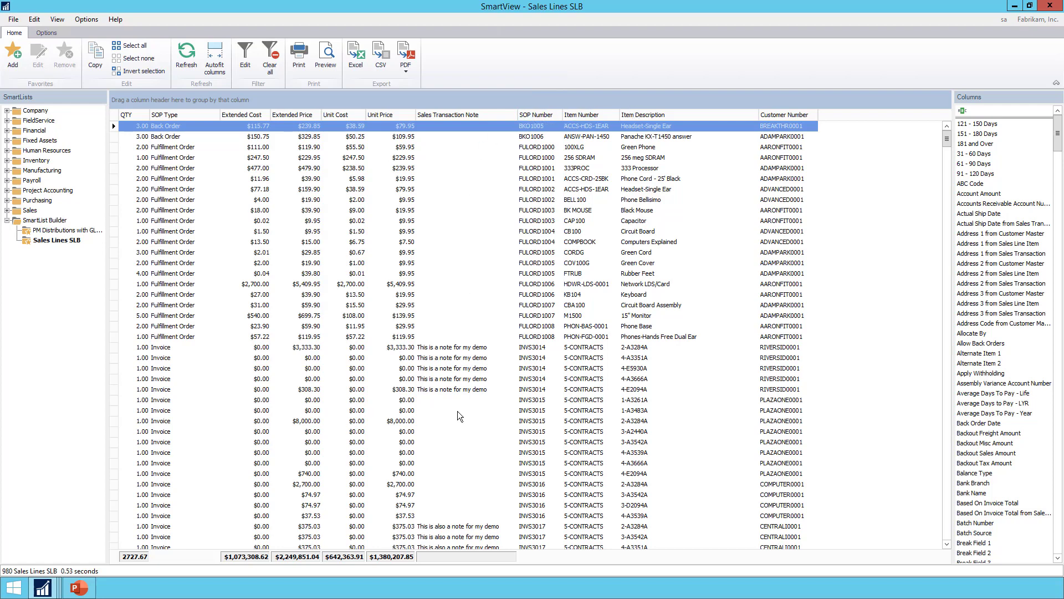
pyautogui.click(455, 346)
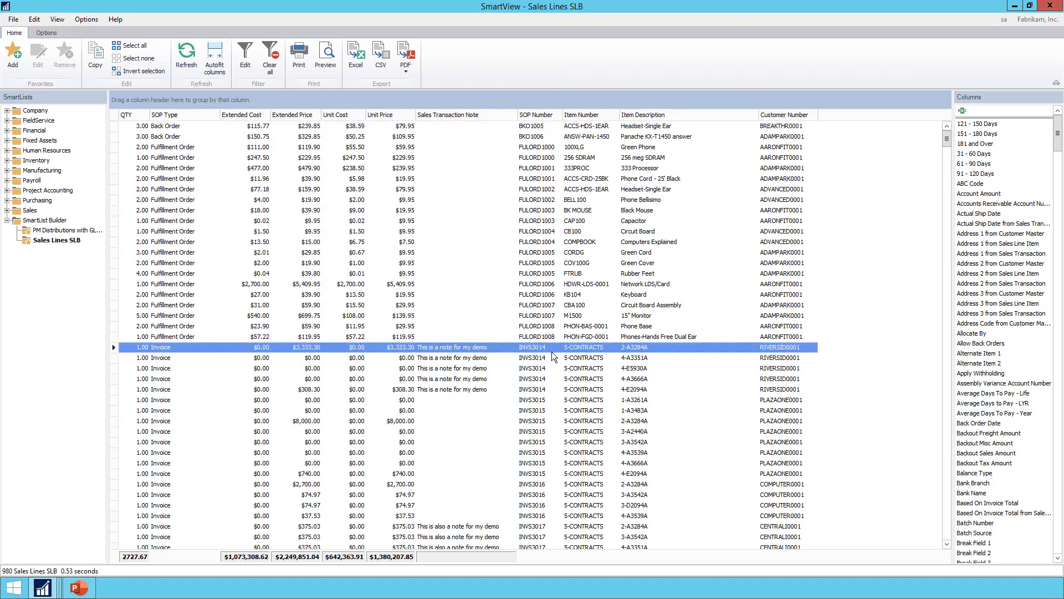
pyautogui.keyDown('shift'); pyautogui.click(538, 389); pyautogui.keyUp('shift')
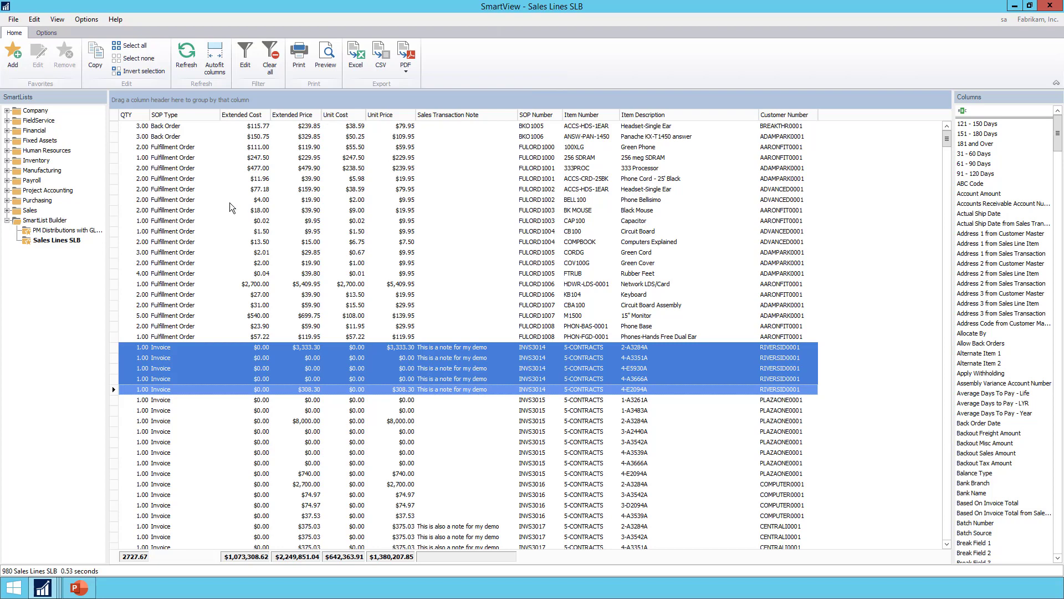
# Filter the SOP Type column to Return to check the negative amounts, and remove the filter to review all lines.
pyautogui.click(217, 114)
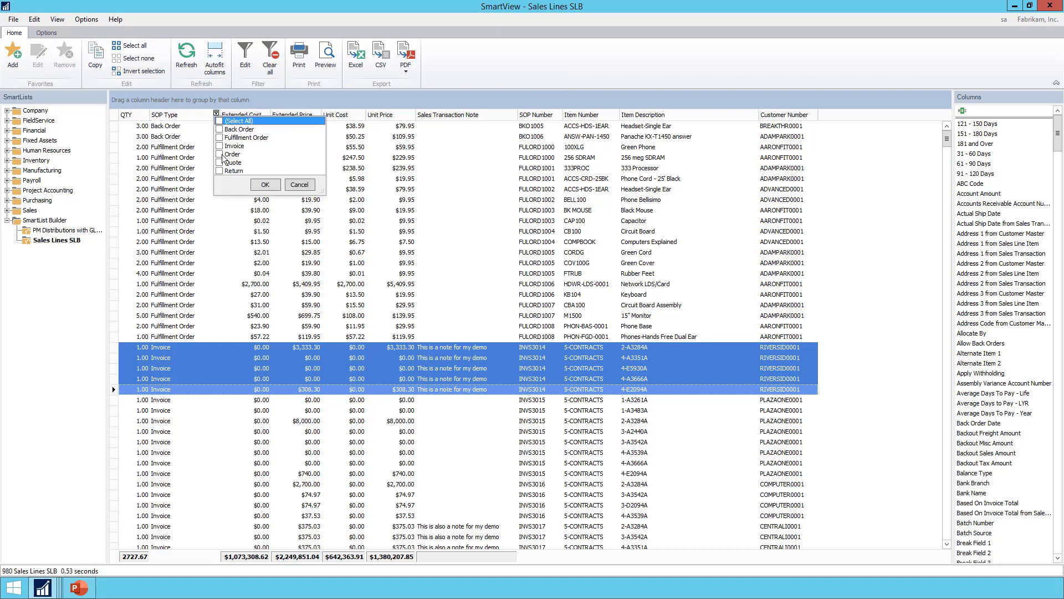
pyautogui.click(272, 184)
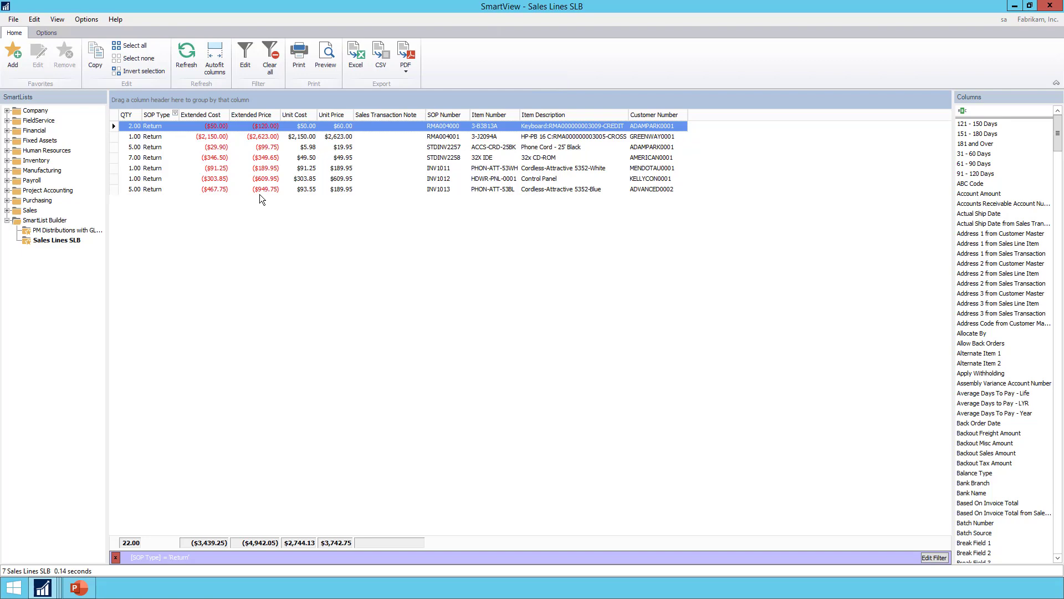
pyautogui.click(175, 113)
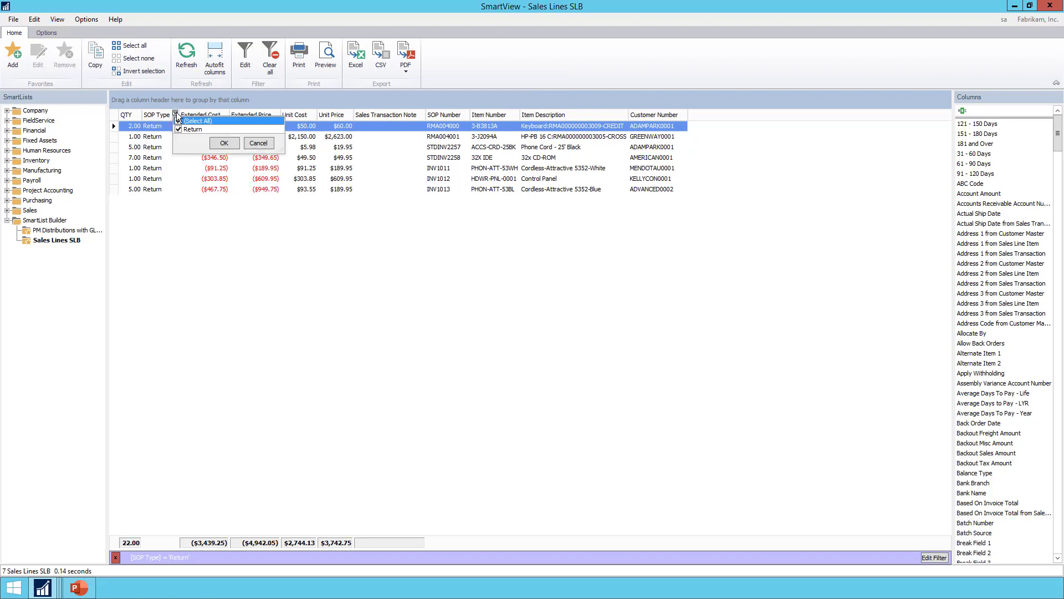
pyautogui.click(221, 143)
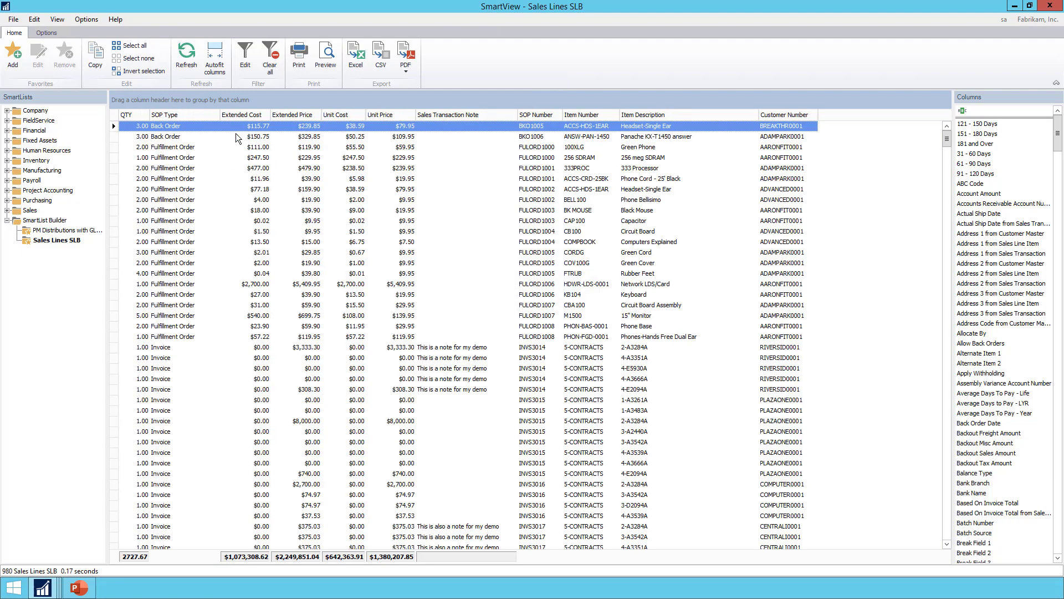
pyautogui.scroll(-20, 257, 443)
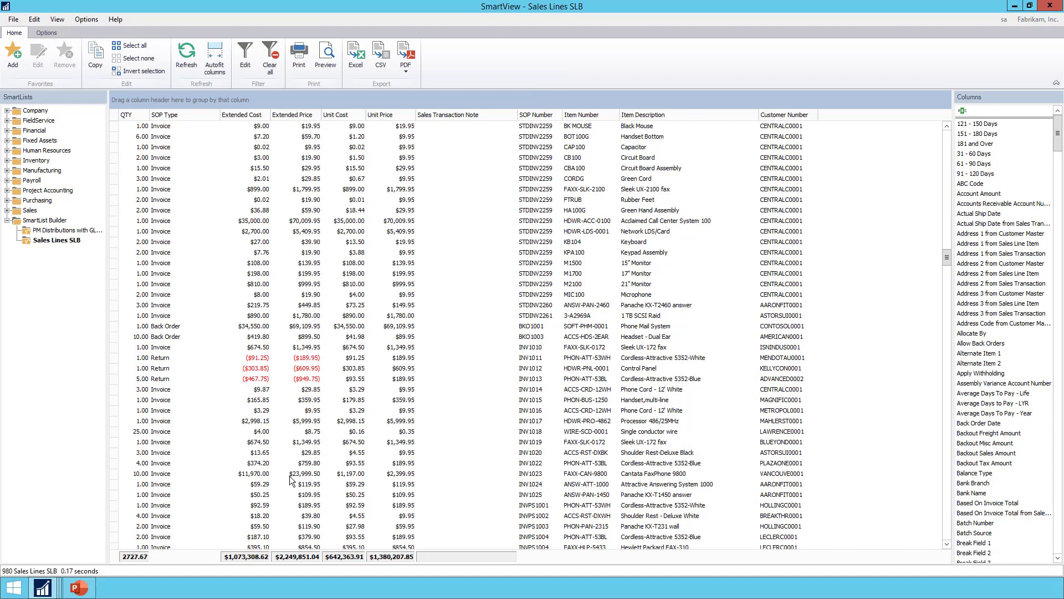
# Open the Sales Line Items list from SmartView for modification in SmartList Builder, and clear the builder without making changes.
pyautogui.click(8, 211)
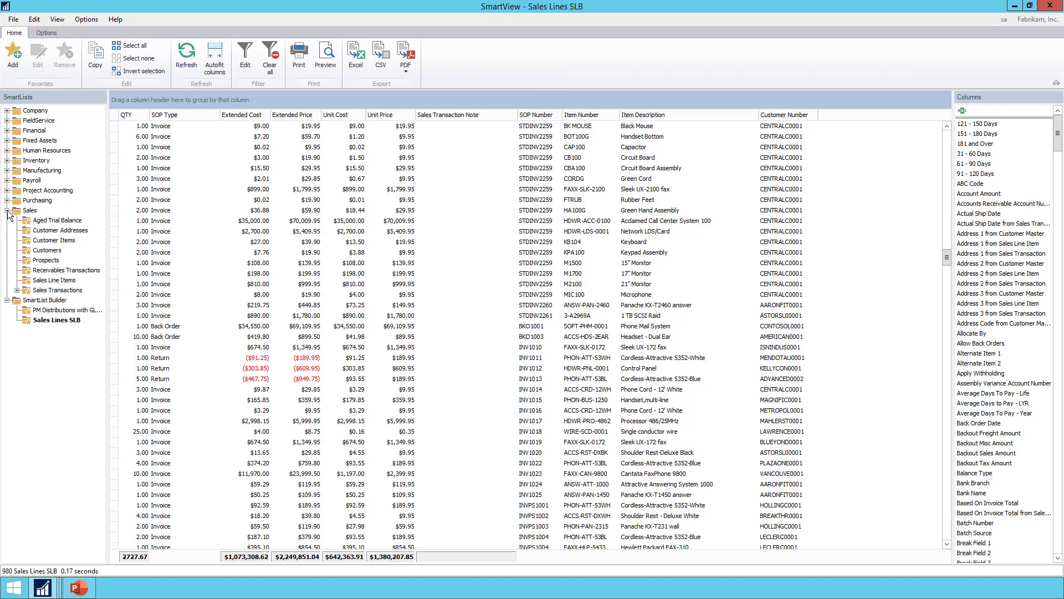
pyautogui.click(55, 282)
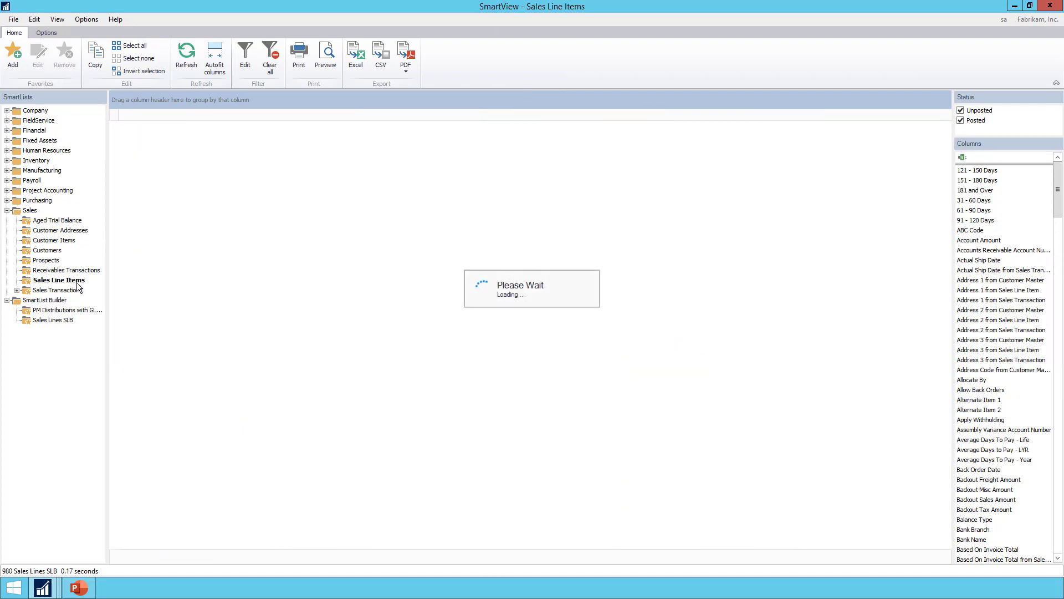
pyautogui.click(58, 33)
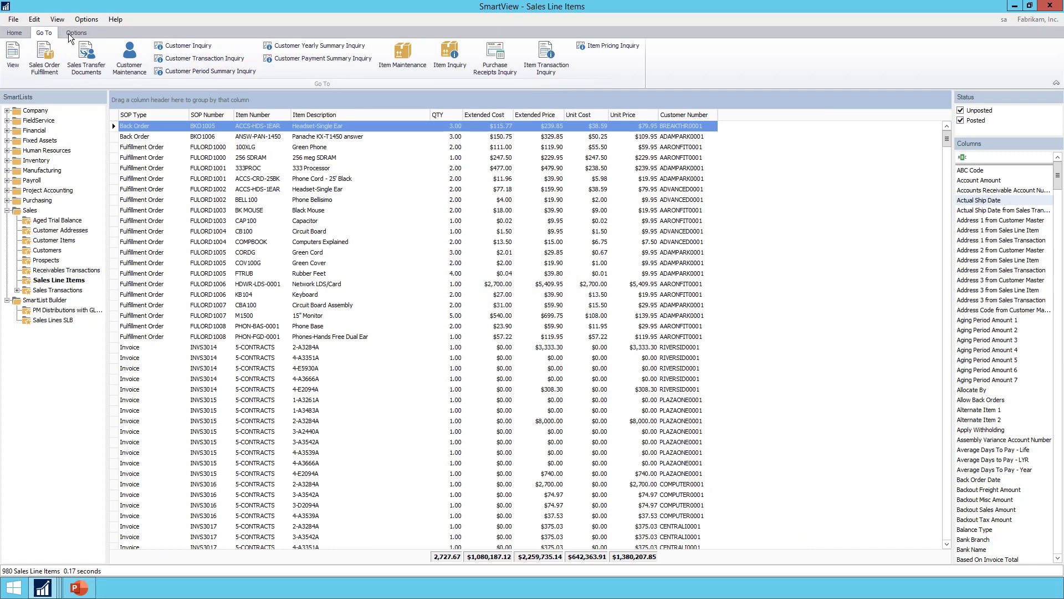
pyautogui.click(68, 33)
pyautogui.click(176, 61)
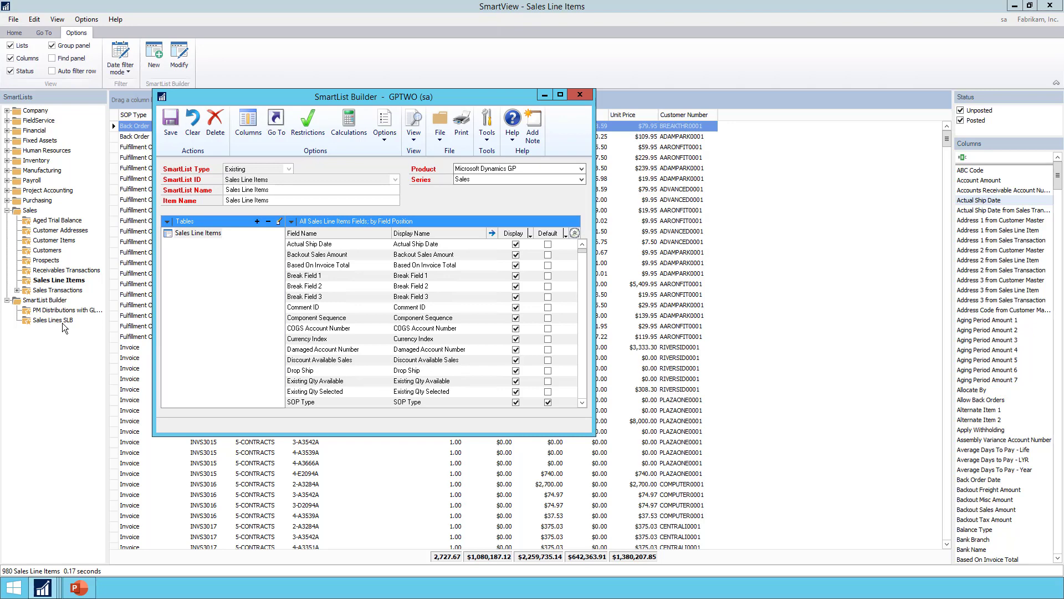
pyautogui.click(190, 133)
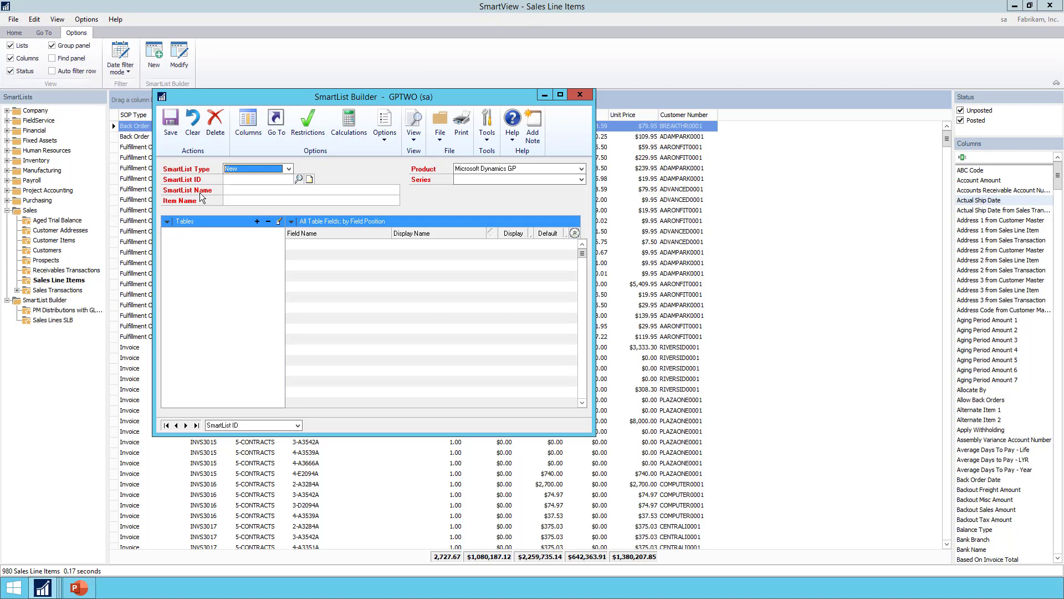
pyautogui.click(1017, 7)
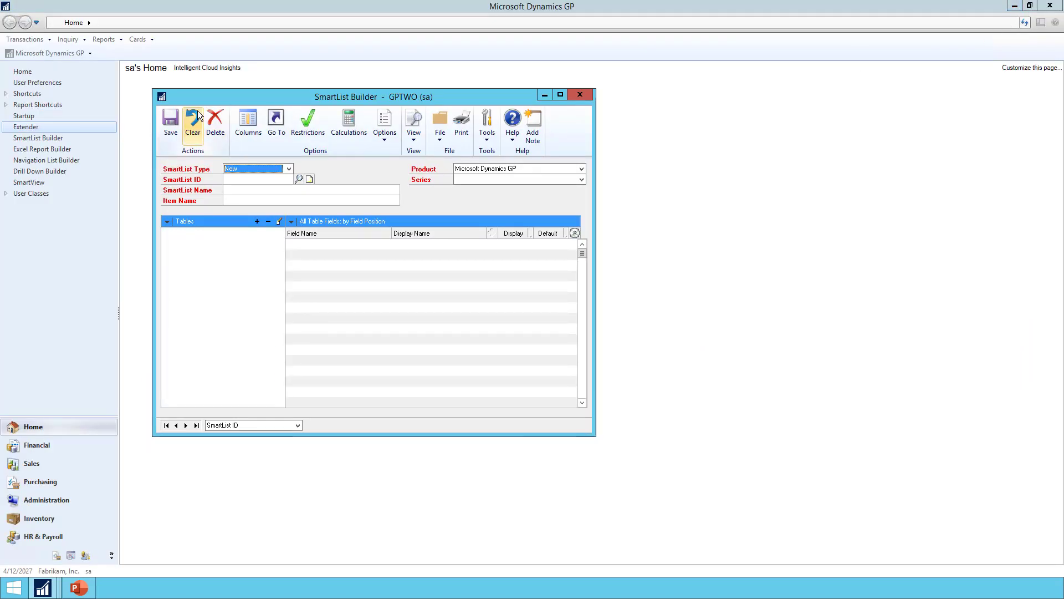
# Open the inventory Item Kit Maintenance window and its Table Finder, placing the finder beside the window.
pyautogui.click(130, 43)
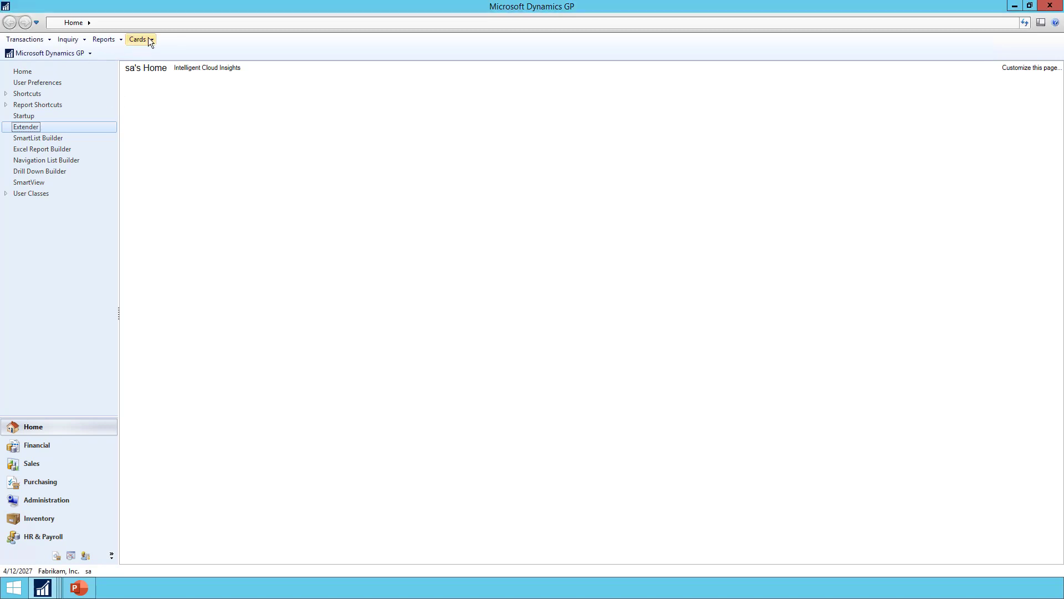
pyautogui.click(148, 39)
pyautogui.moveTo(155, 113)
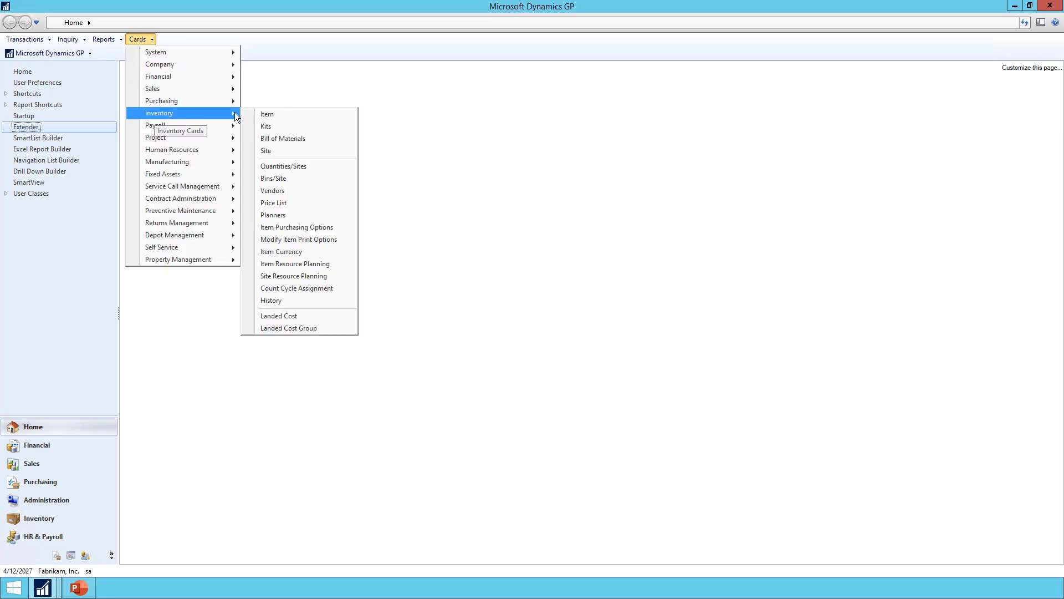
pyautogui.click(289, 127)
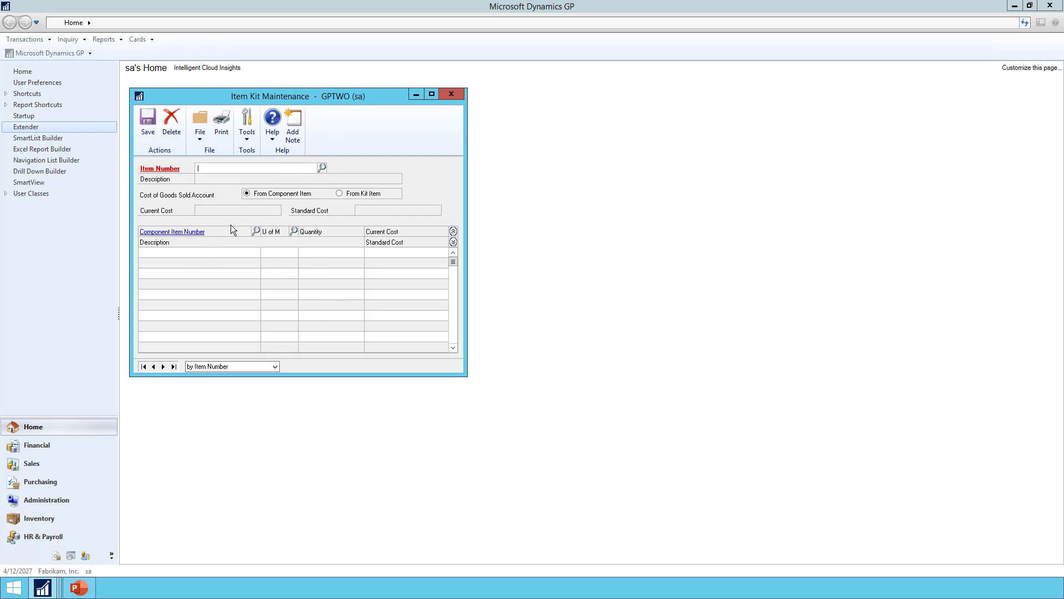
pyautogui.click(245, 135)
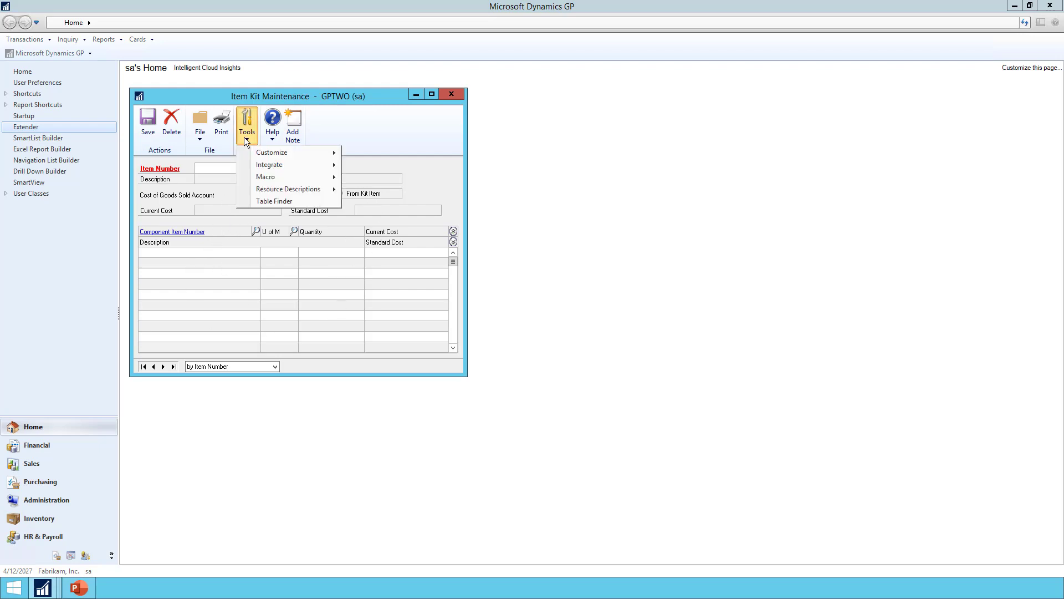
pyautogui.click(272, 203)
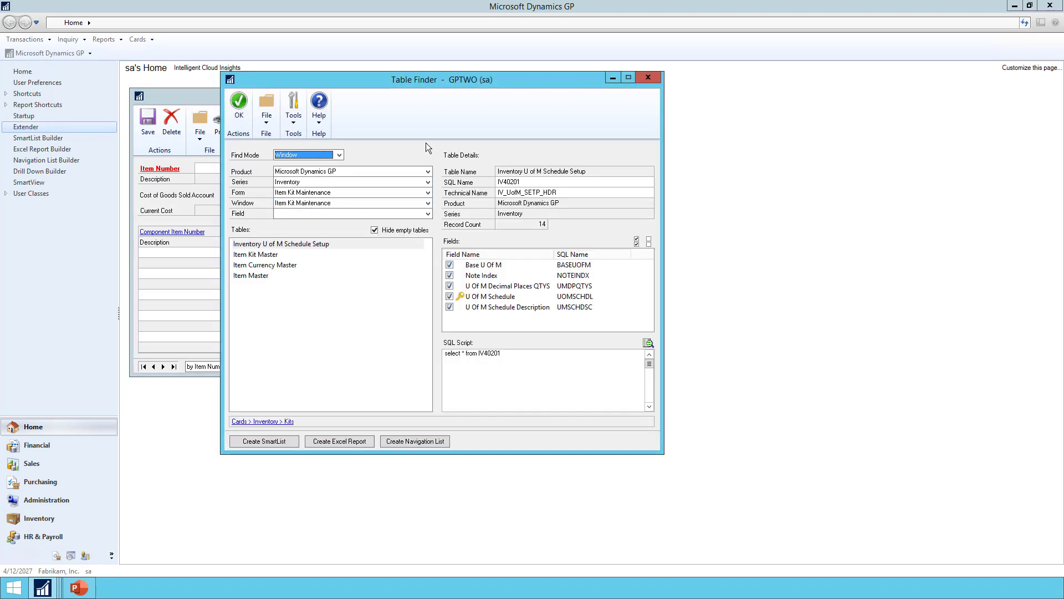
pyautogui.moveTo(427, 85); pyautogui.dragTo(596, 85)
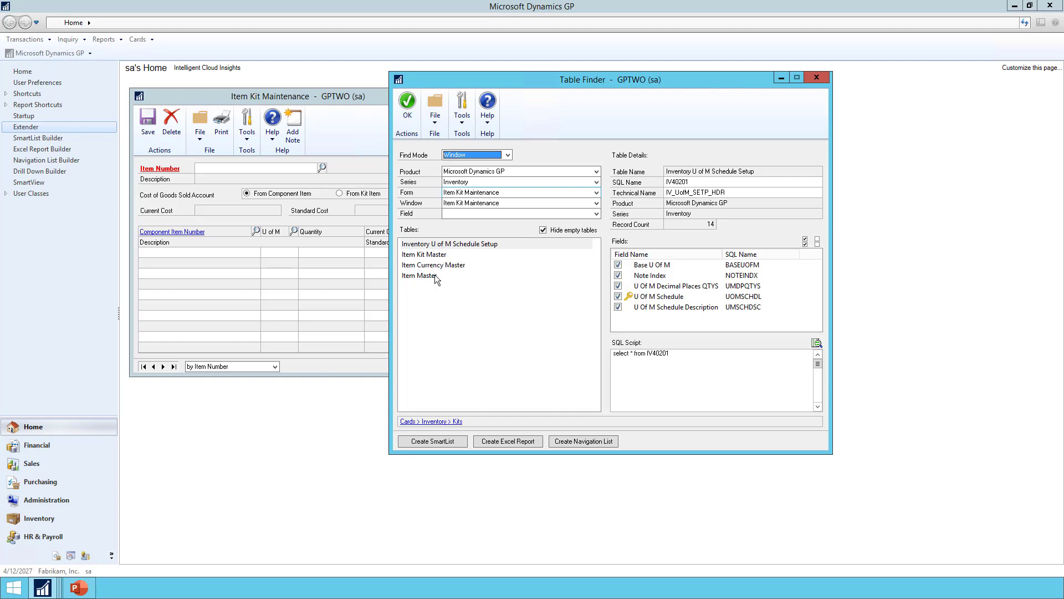
# Narrow the Table Finder results to the Item Number field of the Item Kit Maintenance window and check its field choices.
pyautogui.click(453, 215)
pyautogui.click(453, 221)
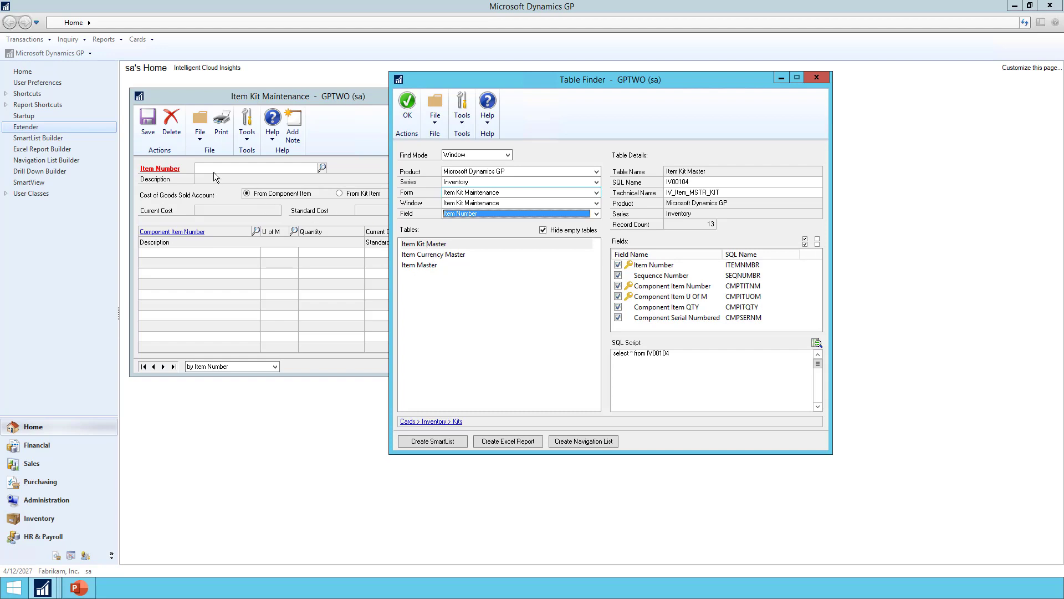
pyautogui.click(467, 212)
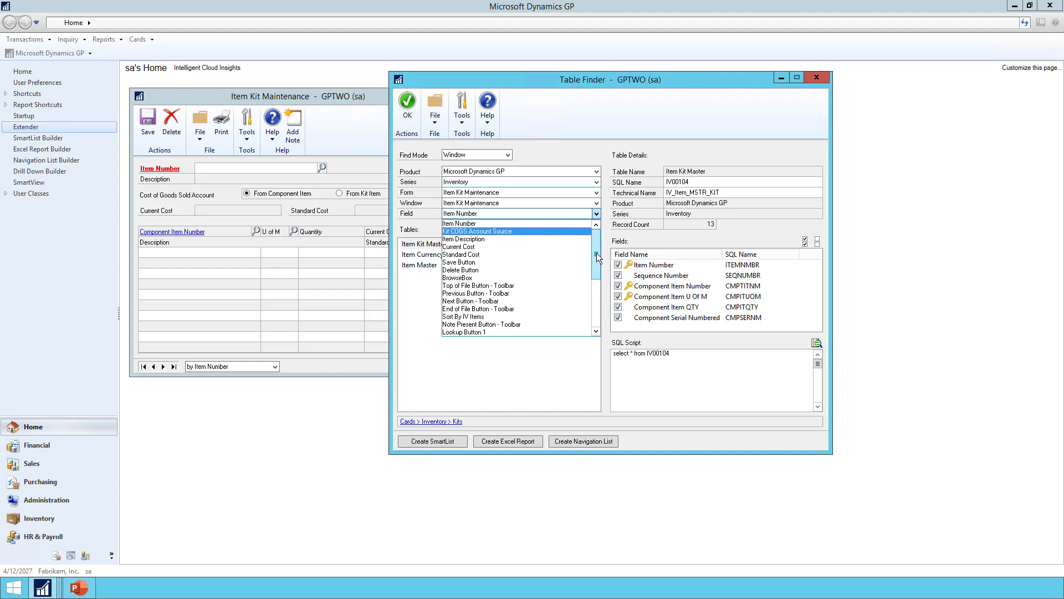
pyautogui.moveTo(596, 254); pyautogui.dragTo(596, 230)
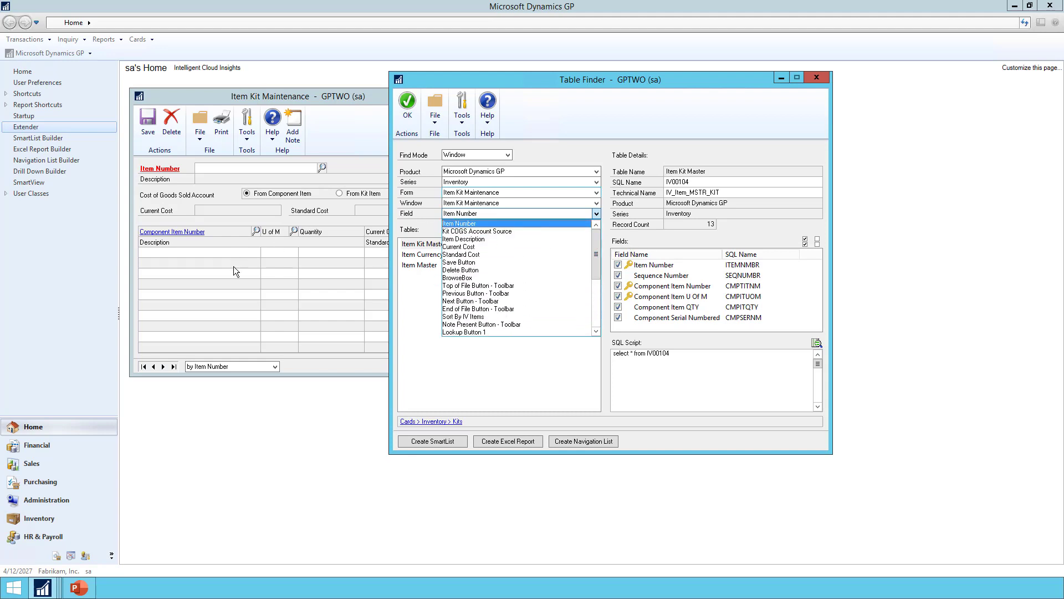
# Switch the Table Finder to the Item_Kits_Scroll window and find the tables behind its Component Item Number field.
pyautogui.click(468, 204)
pyautogui.click(467, 205)
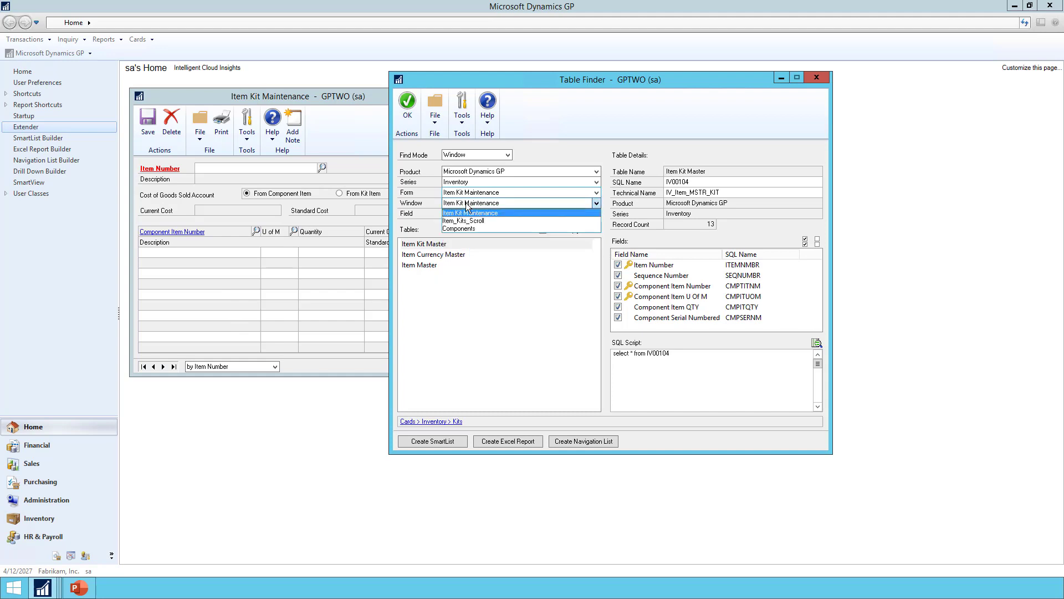
pyautogui.click(464, 220)
pyautogui.click(461, 215)
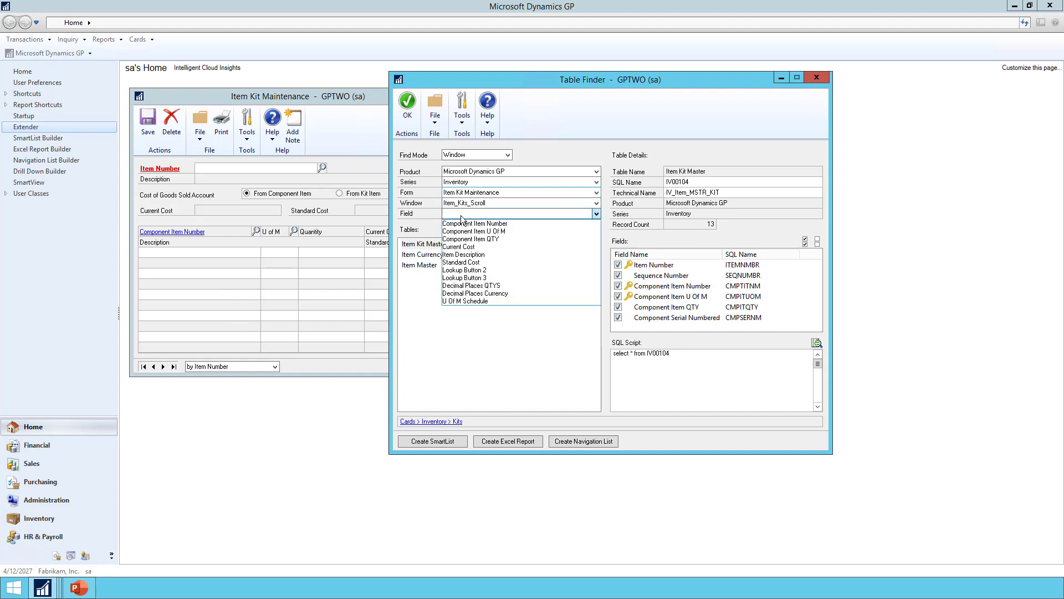
pyautogui.click(463, 223)
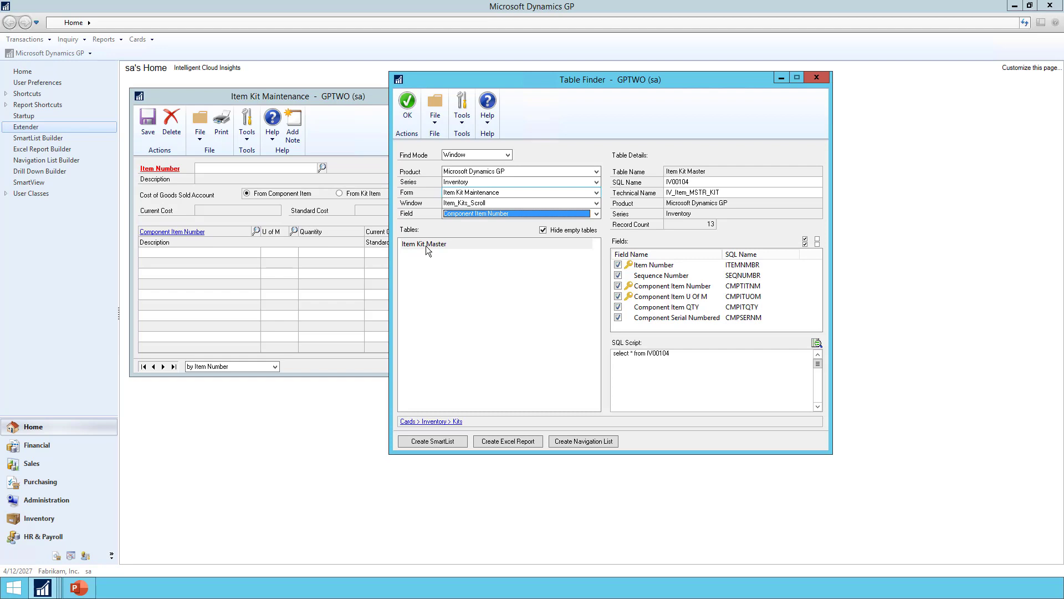
pyautogui.click(507, 279)
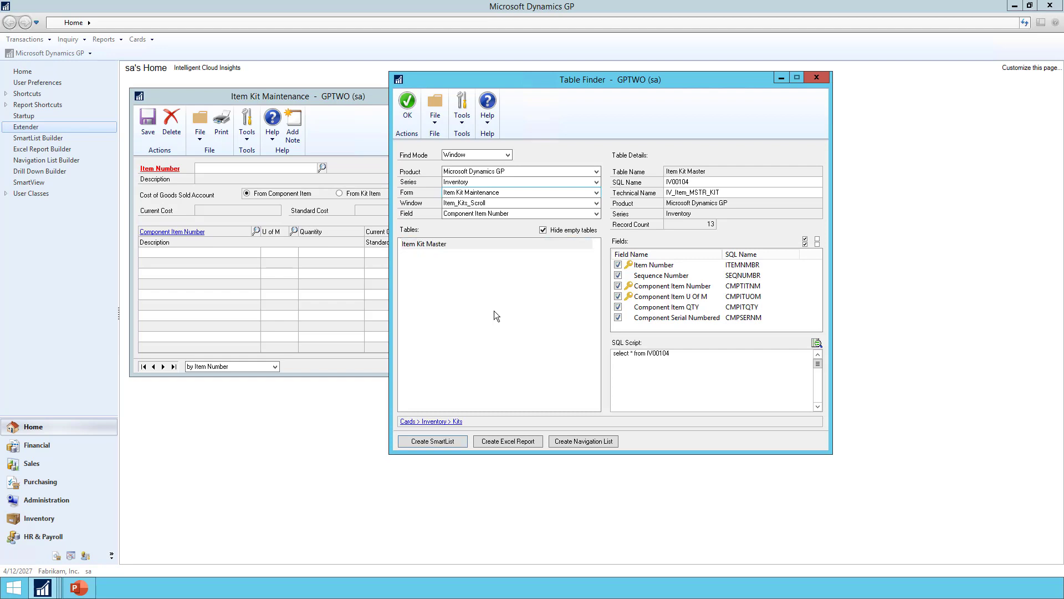
# Create a SmartList from the Item Kit Master table with ID ITEM_KITS_SLB and name Item Kits, and save it.
pyautogui.click(442, 442)
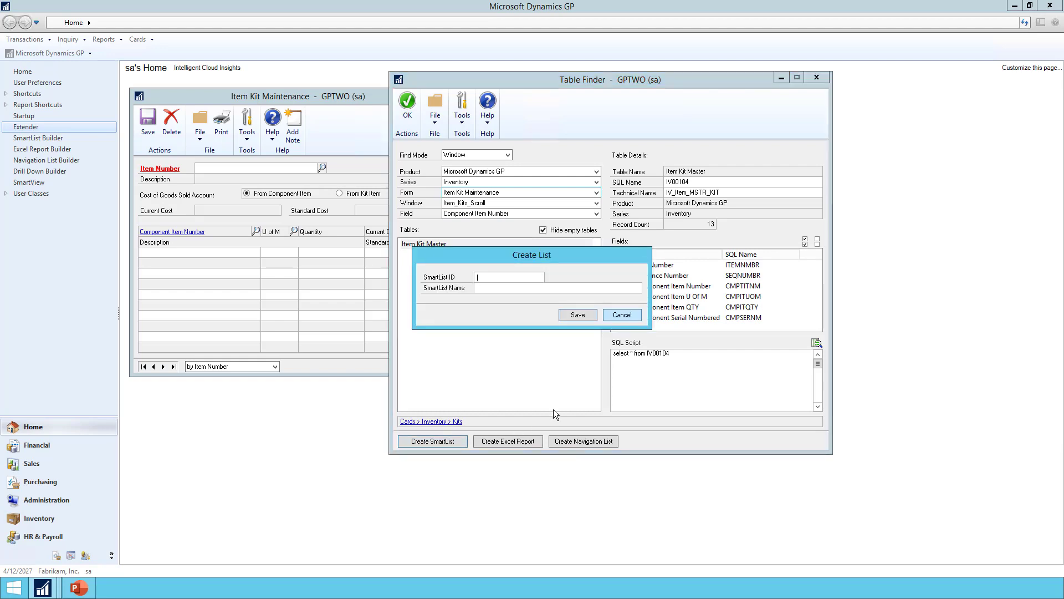
pyautogui.write('ITEM')
pyautogui.write('_KITS')
pyautogui.write('_SL')
pyautogui.write('Item Kits')
pyautogui.click(583, 317)
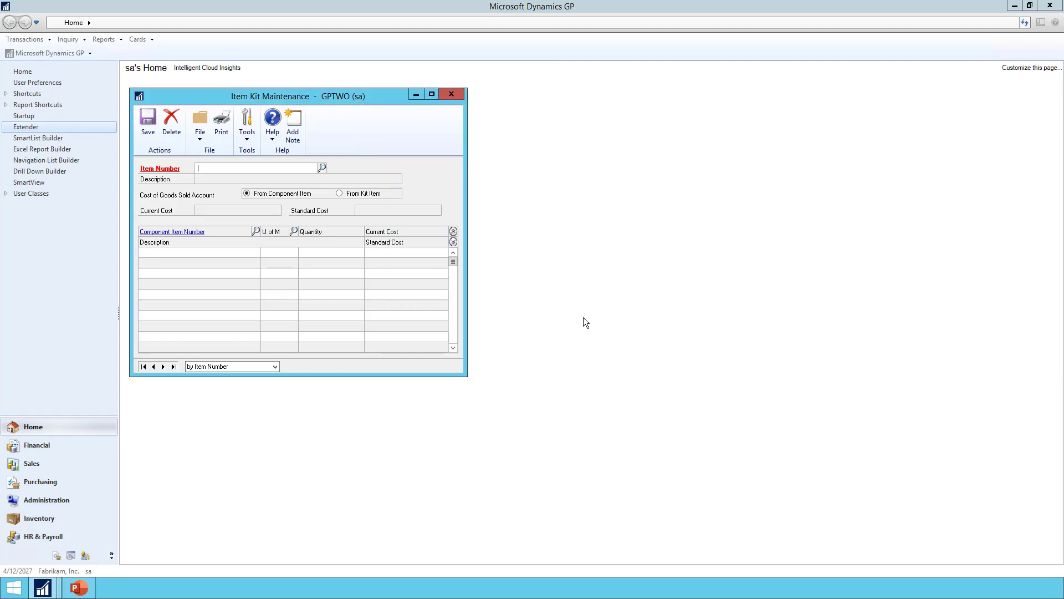
# In SmartList Builder, make Item Number, Component Item Number and Component Item QTY default columns of Item Kits, and save the list.
pyautogui.moveTo(42, 587)
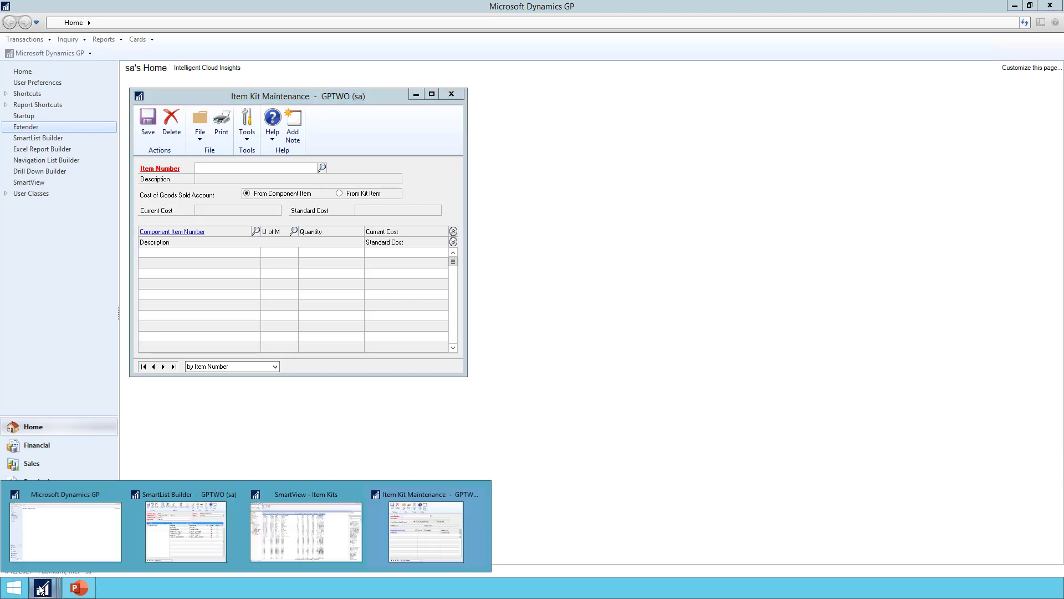
pyautogui.click(166, 523)
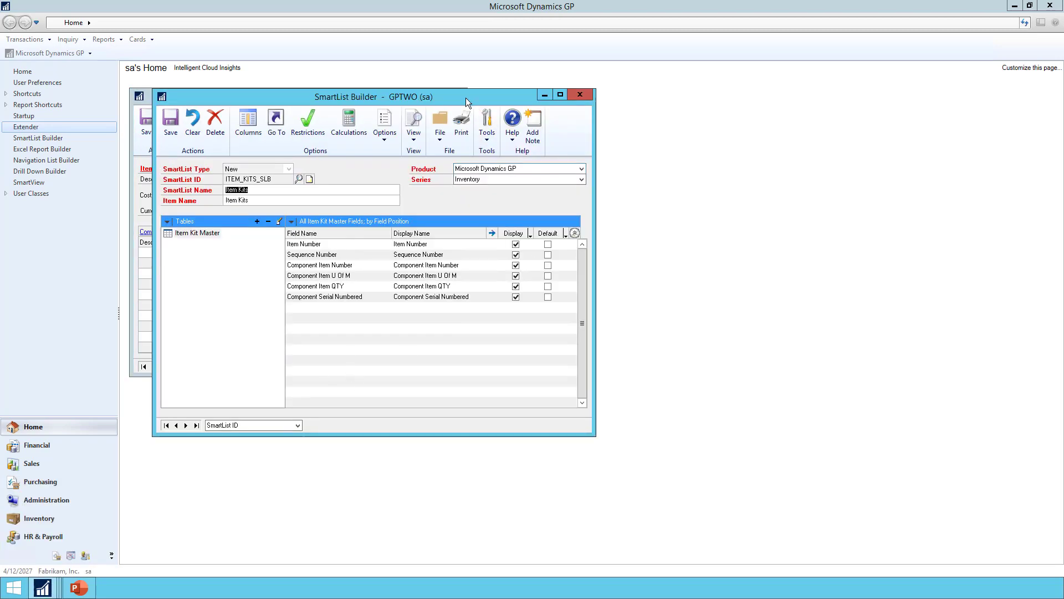
pyautogui.moveTo(470, 98); pyautogui.dragTo(608, 102)
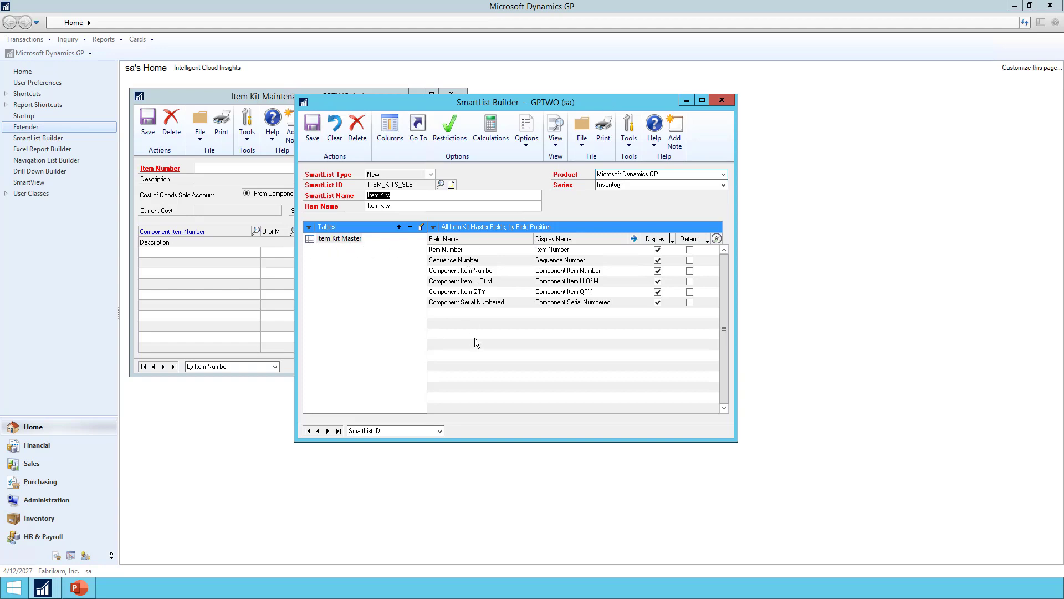
pyautogui.click(690, 250)
pyautogui.click(689, 271)
pyautogui.click(311, 128)
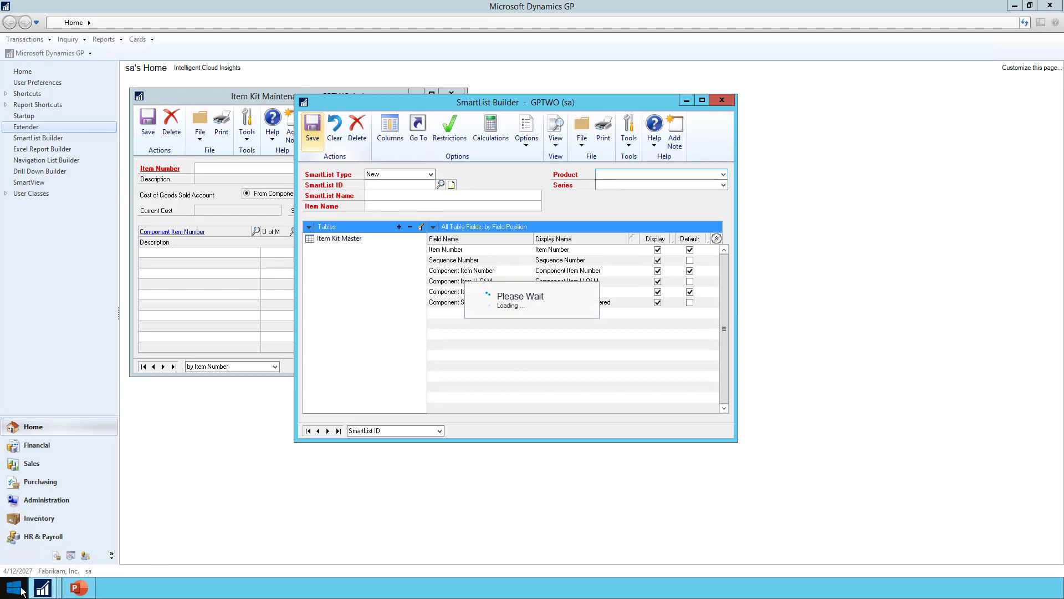
# Review the Item Kits list in SmartView and open it for modification in SmartList Builder.
pyautogui.moveTo(42, 590)
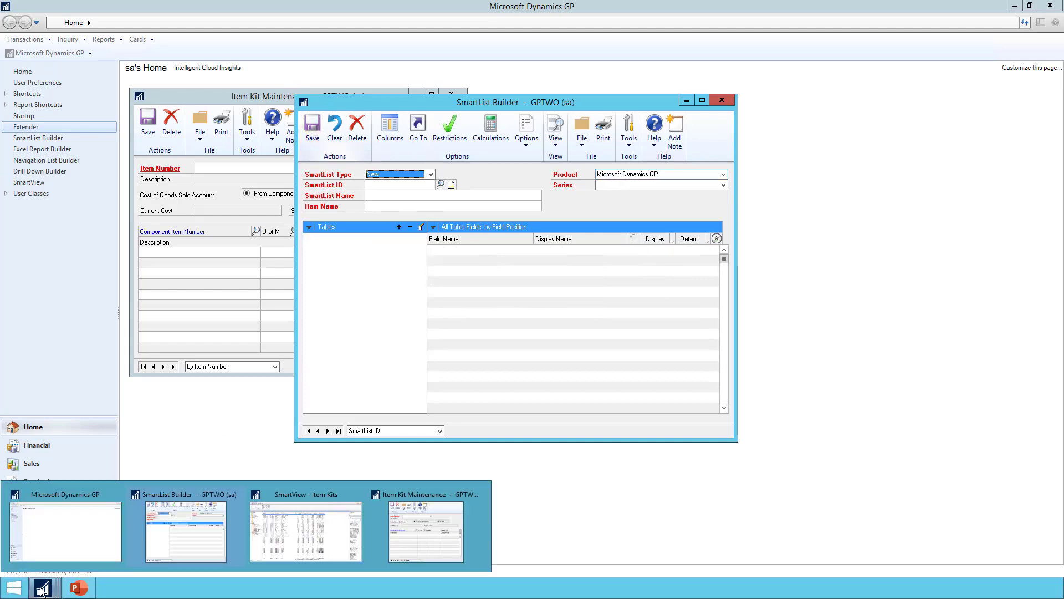
pyautogui.click(315, 552)
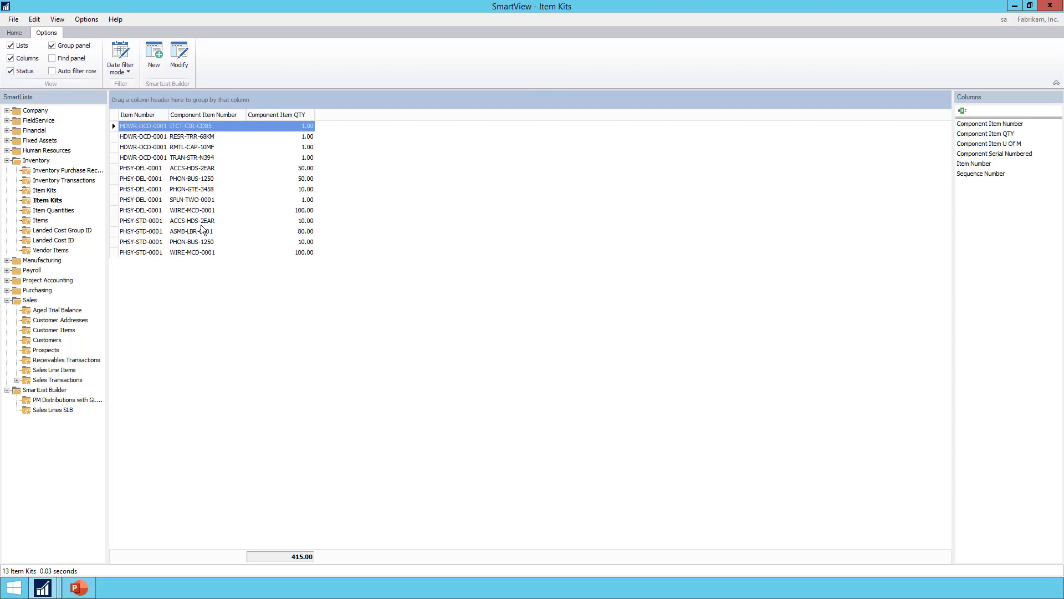
pyautogui.click(187, 64)
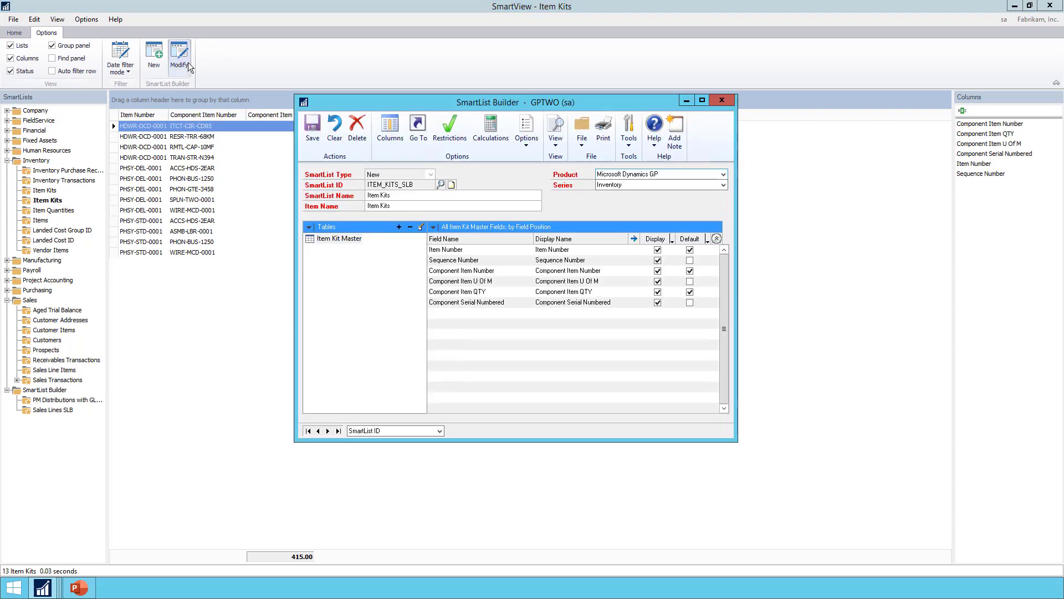
# Add the Item Master table linked to Item Kit Master on Item Number, and make its Item Description a default column.
pyautogui.click(399, 227)
pyautogui.click(417, 239)
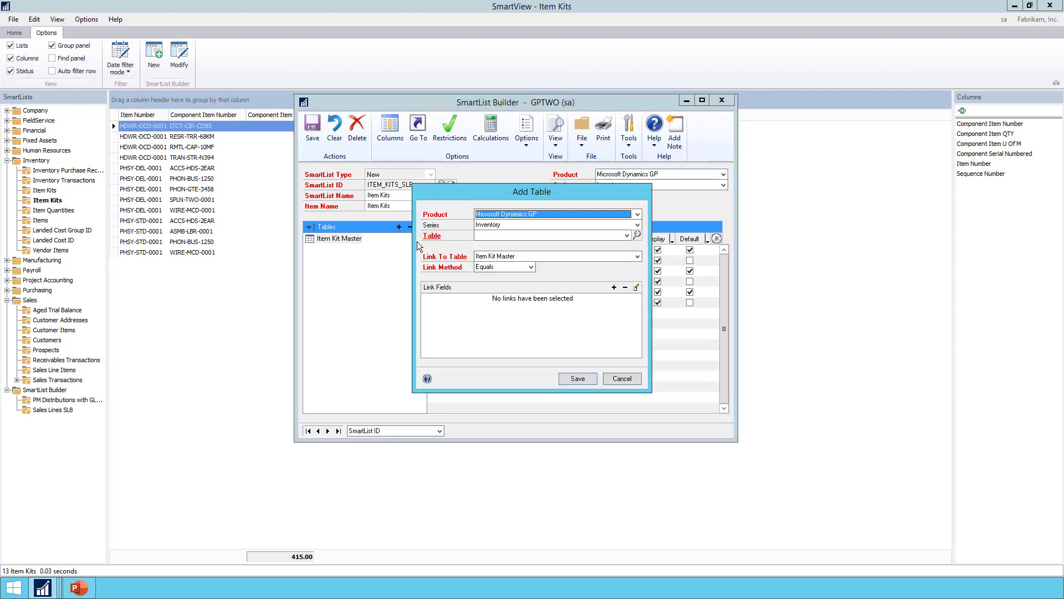
pyautogui.click(507, 237)
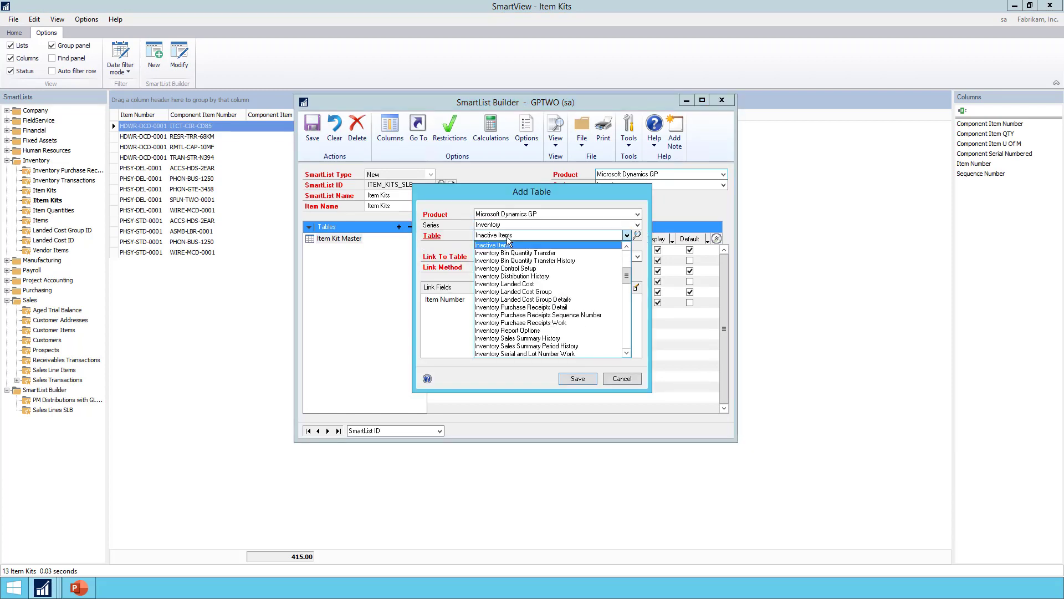
pyautogui.click(627, 338)
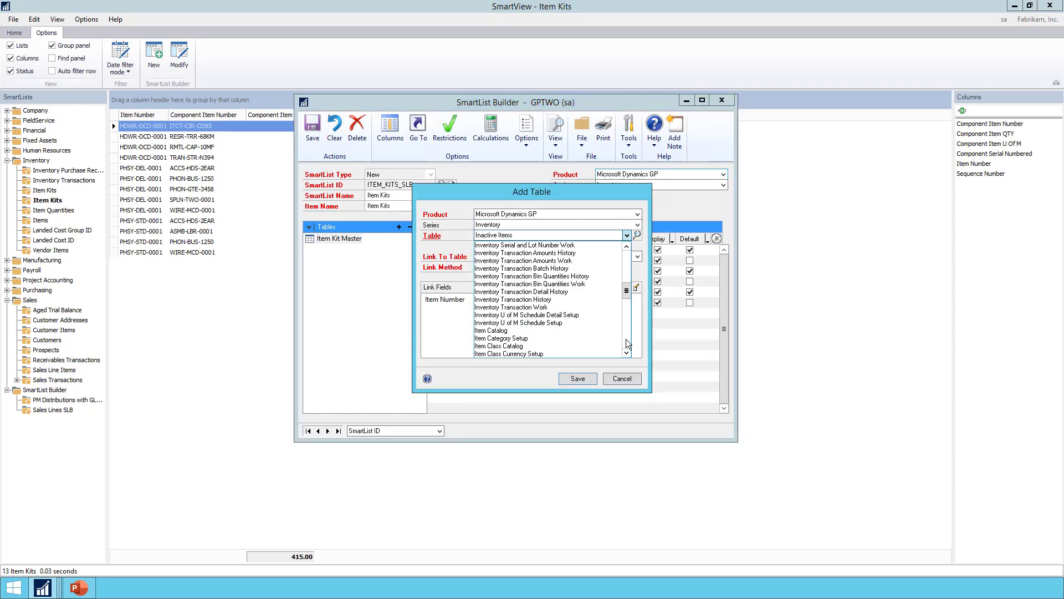
pyautogui.click(627, 336)
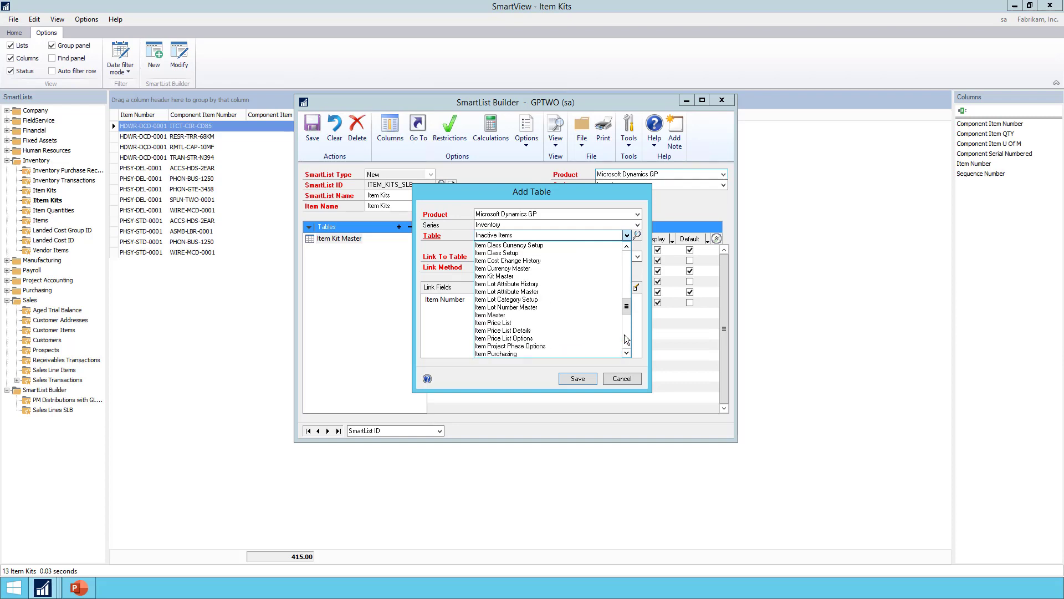
pyautogui.click(514, 315)
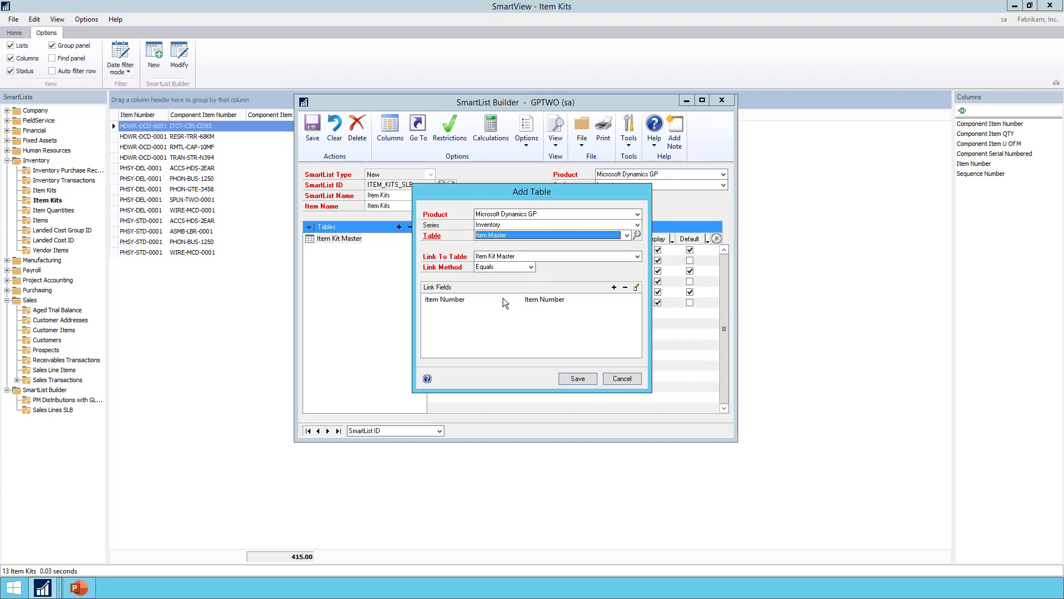
pyautogui.click(550, 304)
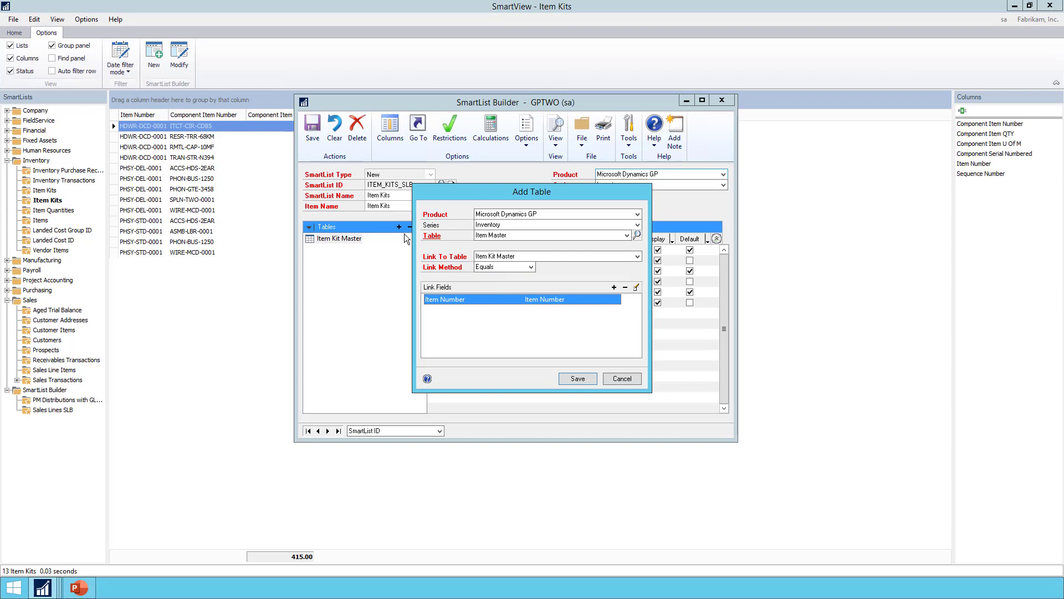
pyautogui.click(568, 377)
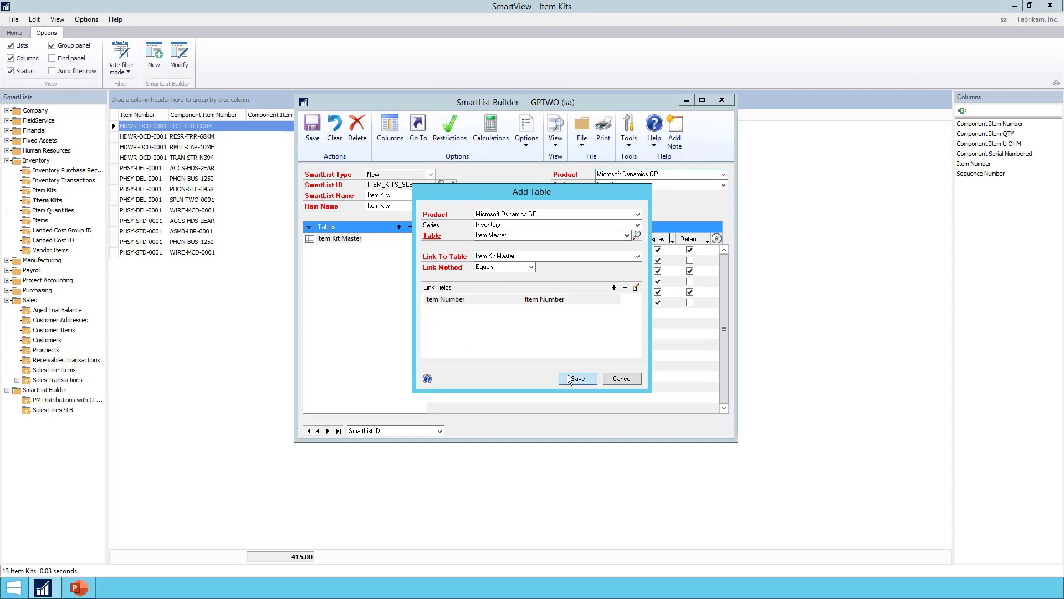
pyautogui.click(569, 379)
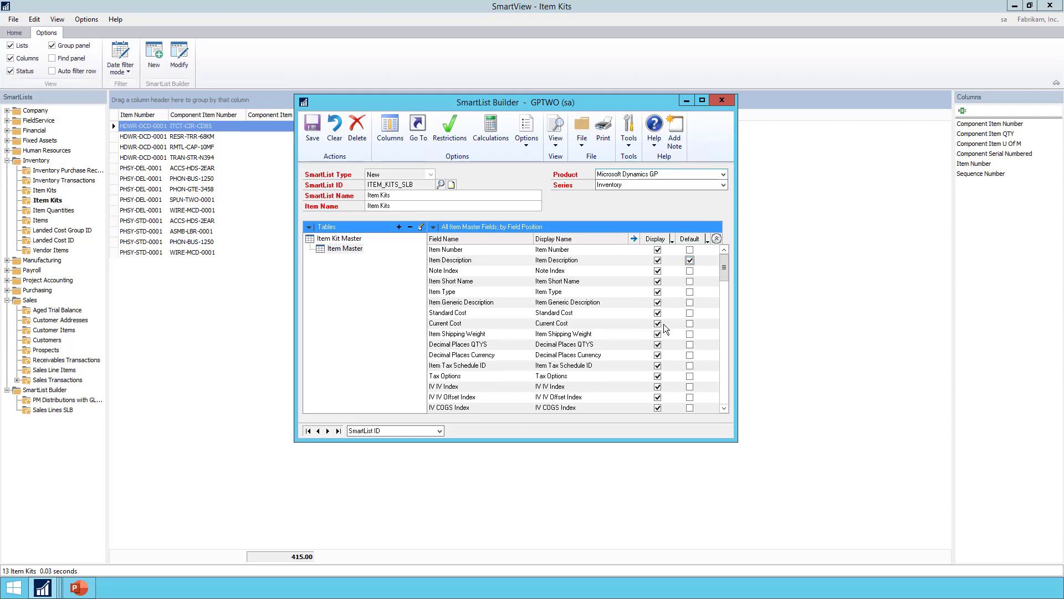
# Begin adding another Microsoft Dynamics GP table to the Item Kits list, choosing Item Master from the Inventory series again.
pyautogui.click(399, 227)
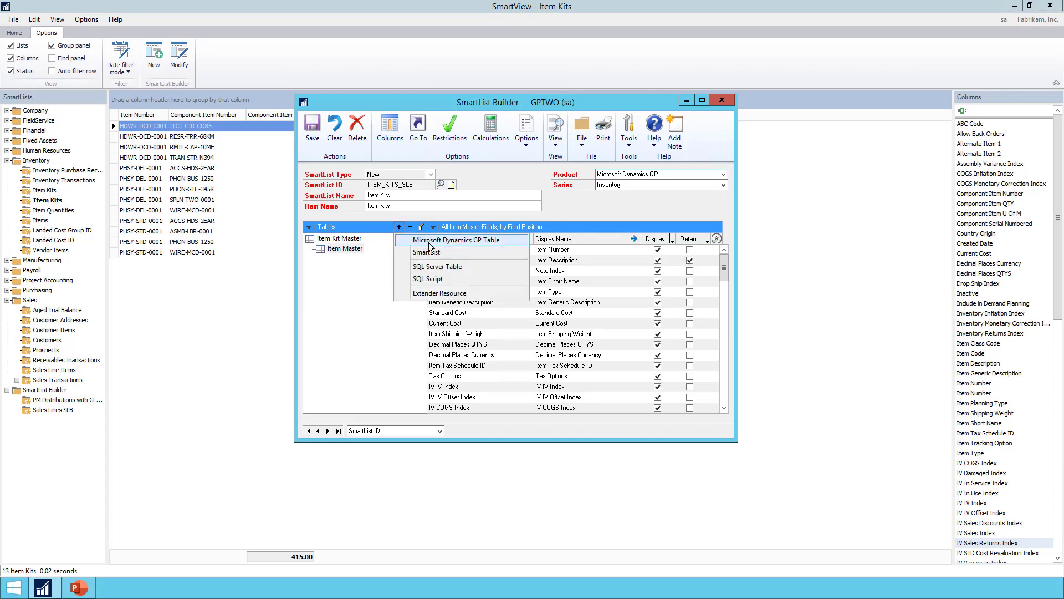
pyautogui.click(429, 245)
pyautogui.click(500, 235)
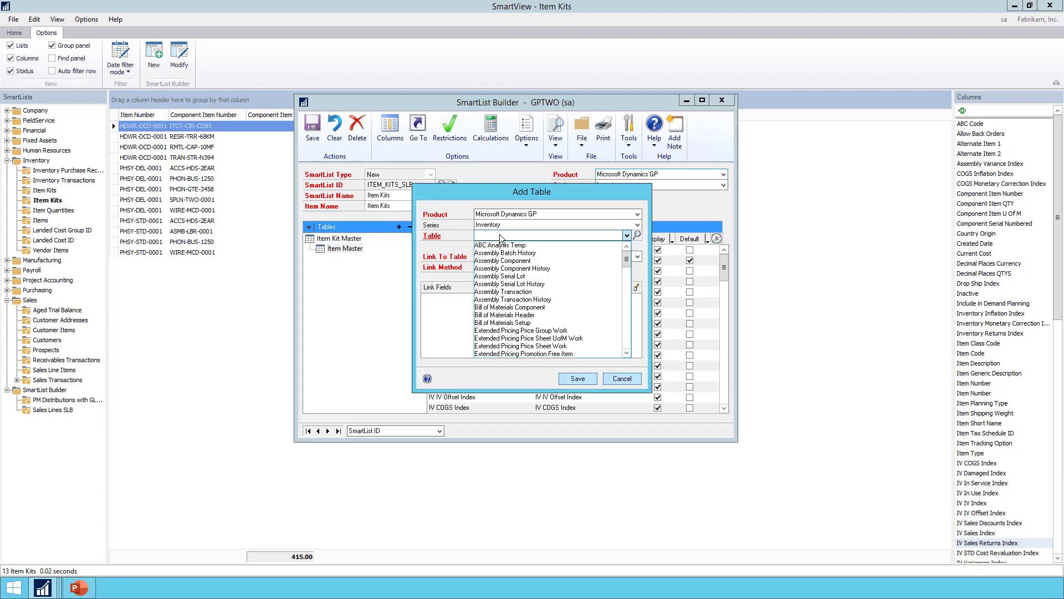
pyautogui.press('i')
pyautogui.click(628, 336)
pyautogui.click(627, 336)
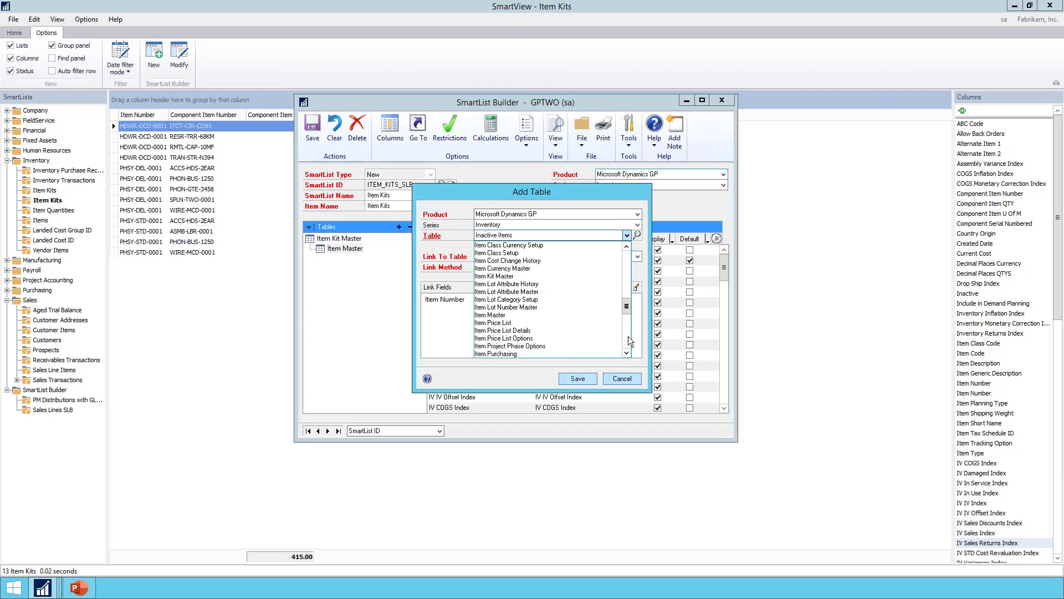
pyautogui.click(496, 315)
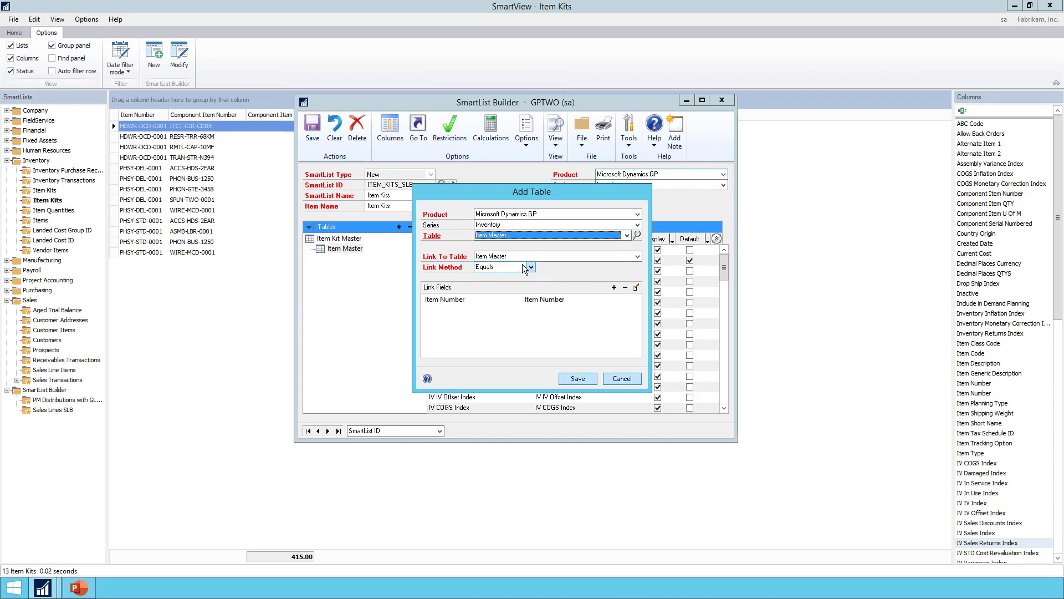
# Link the second Item Master table to Item Kit Master, matching Component Item Number to Item Number.
pyautogui.click(521, 255)
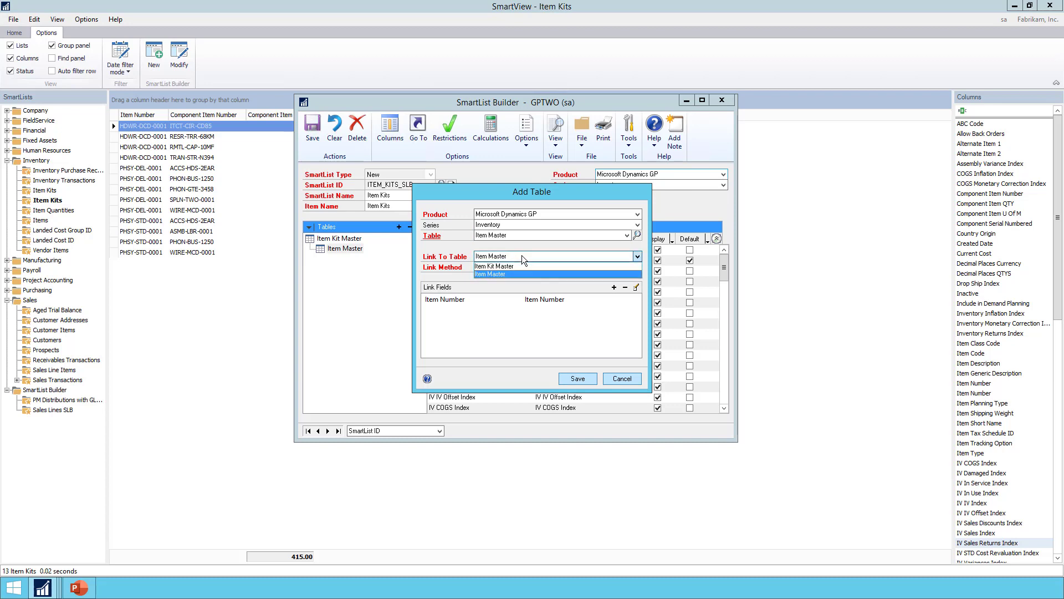
pyautogui.click(517, 266)
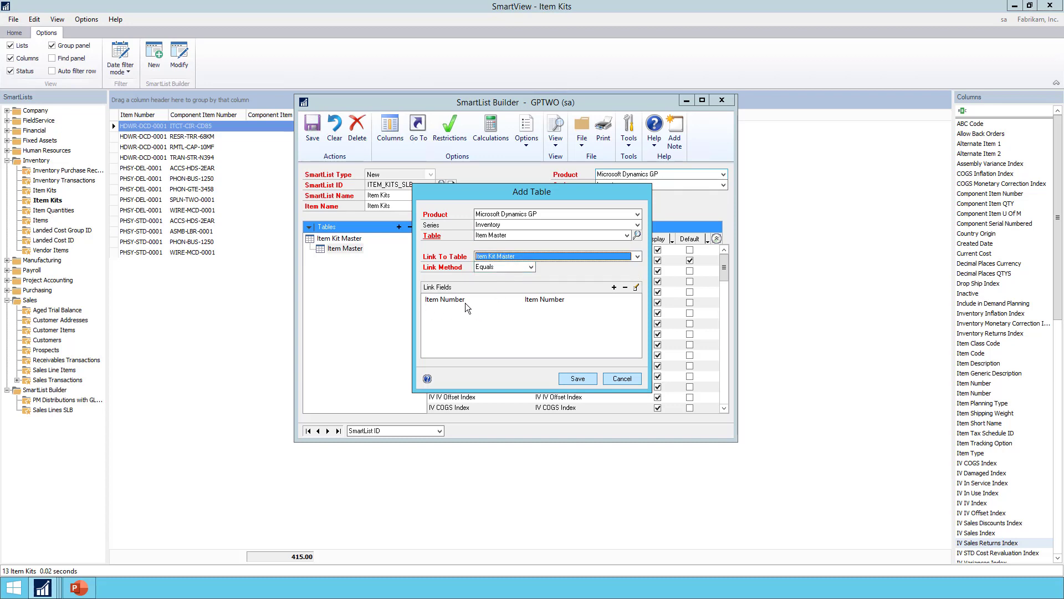
pyautogui.doubleClick(536, 300)
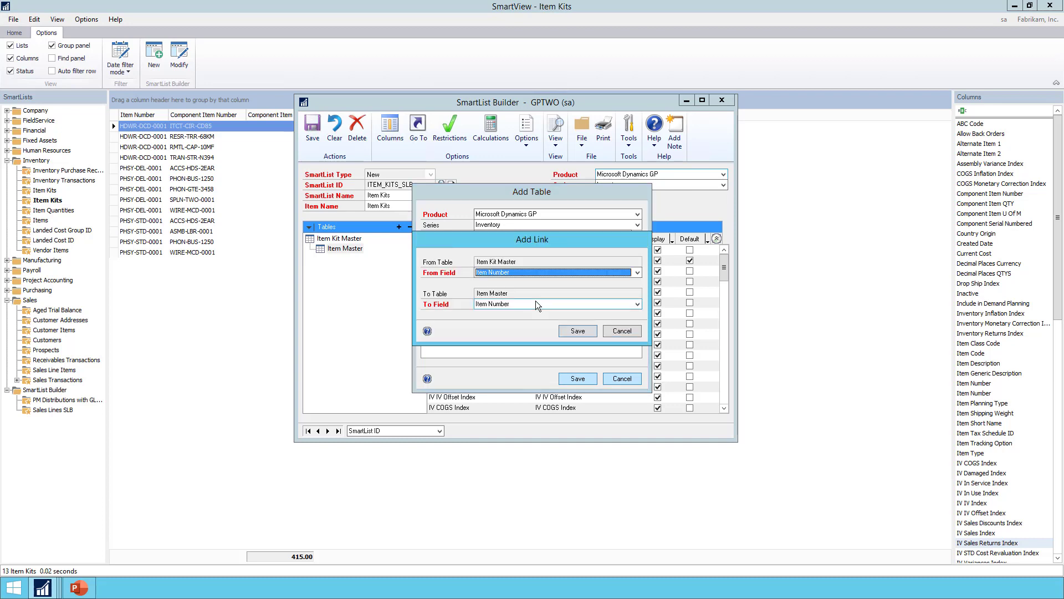
pyautogui.click(486, 273)
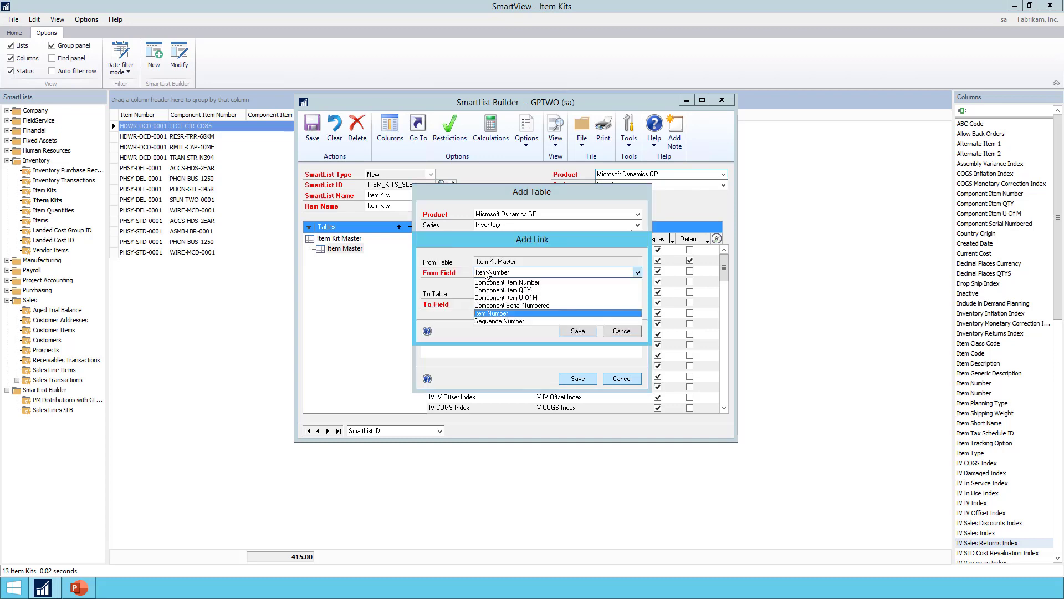
pyautogui.click(490, 279)
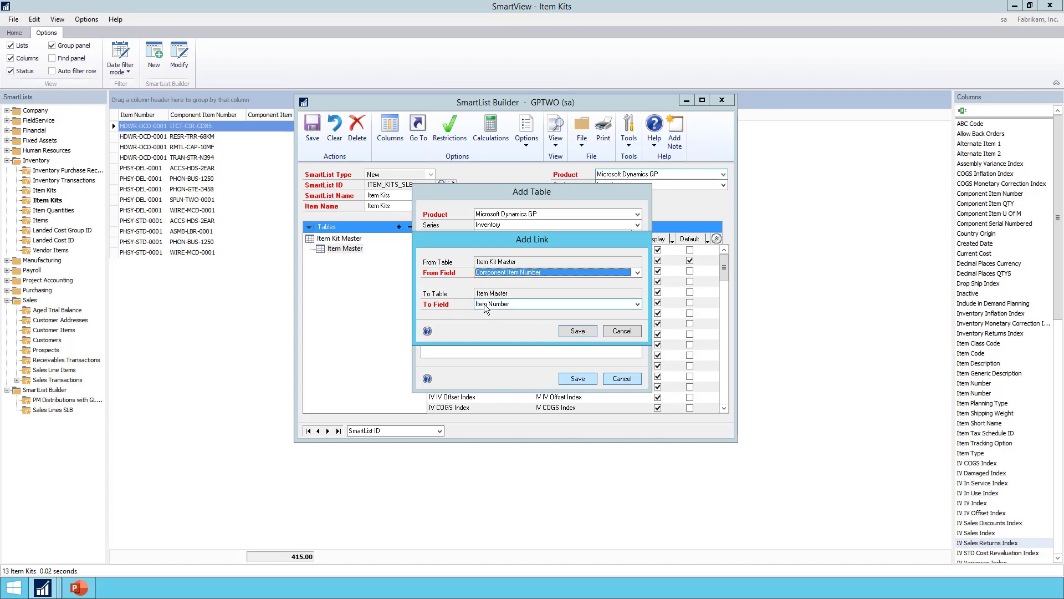
pyautogui.click(577, 332)
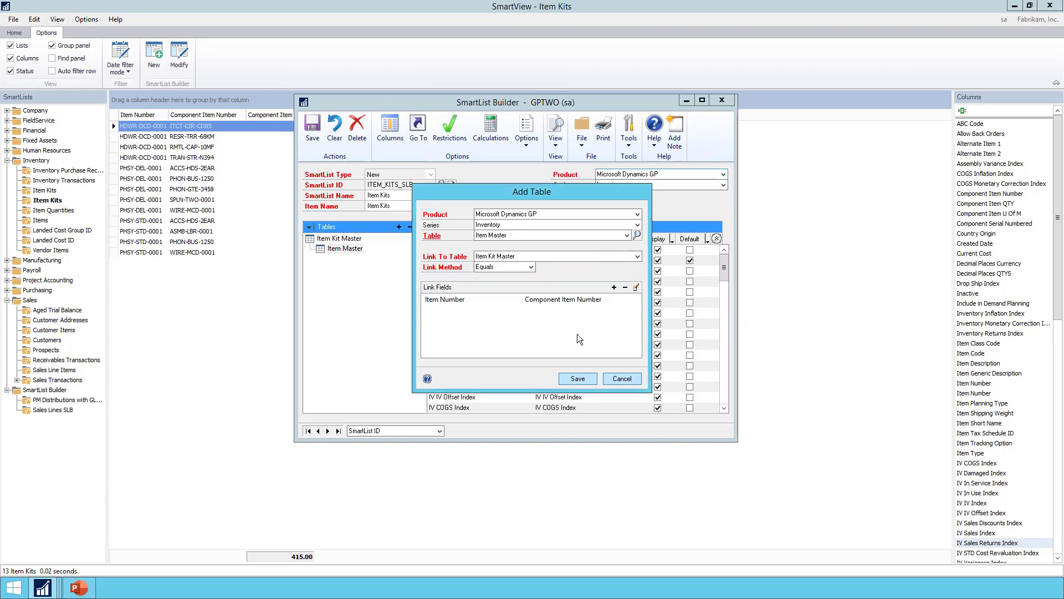
# Rename the second Item Master table's Item Description to Component Item Description, make it a default column, and save the SmartList.
pyautogui.click(568, 381)
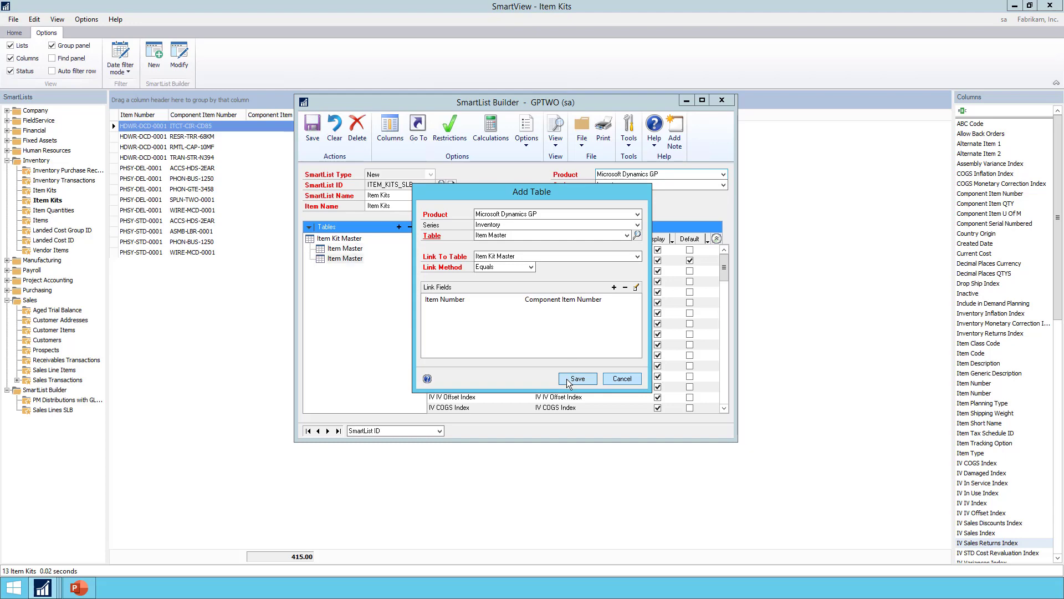
pyautogui.click(571, 263)
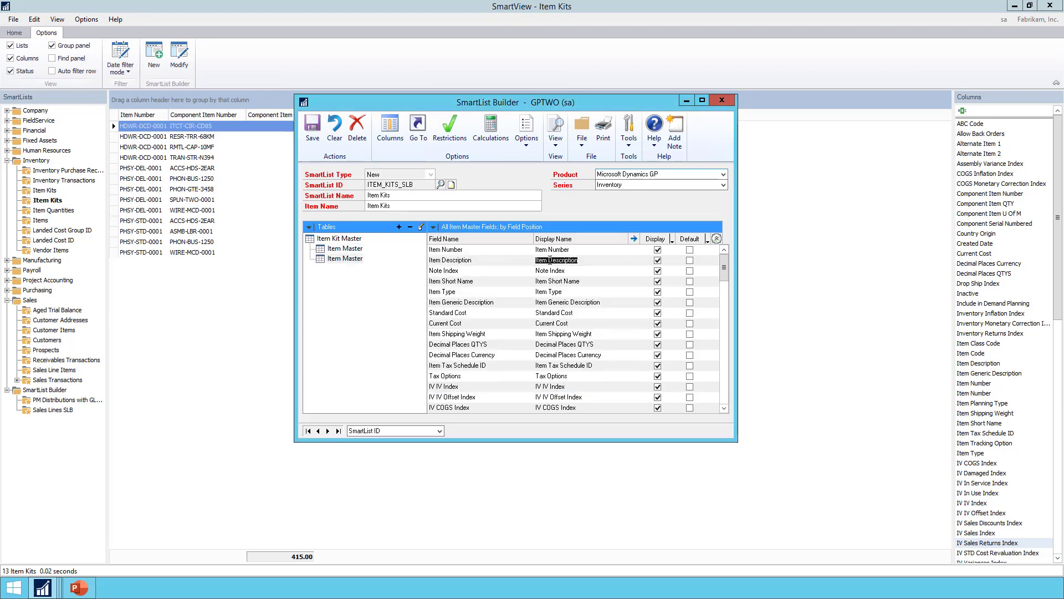
pyautogui.press('Home')
pyautogui.write('Component')
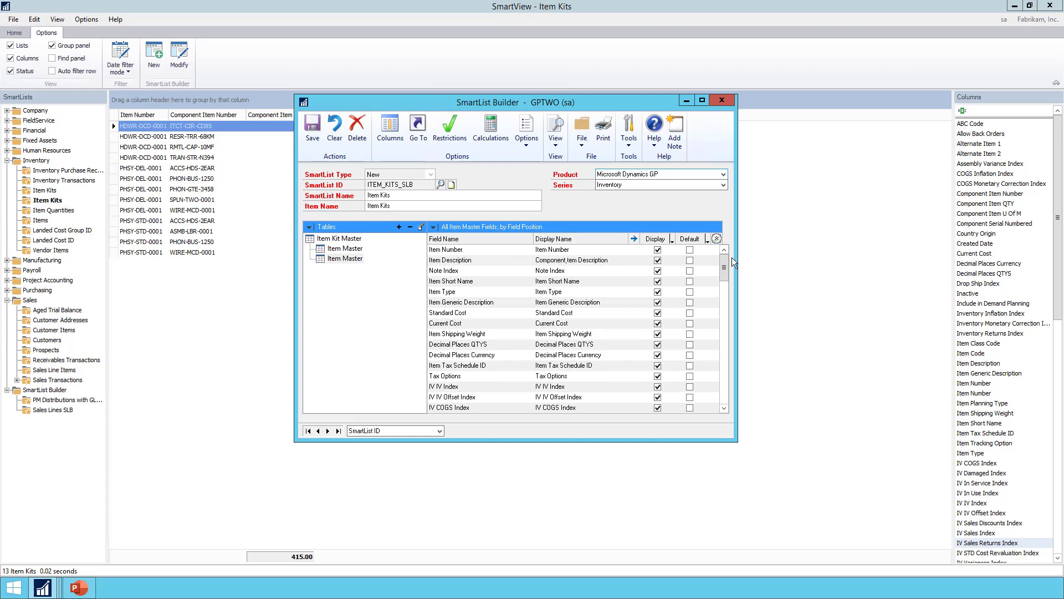
pyautogui.click(689, 260)
pyautogui.click(313, 130)
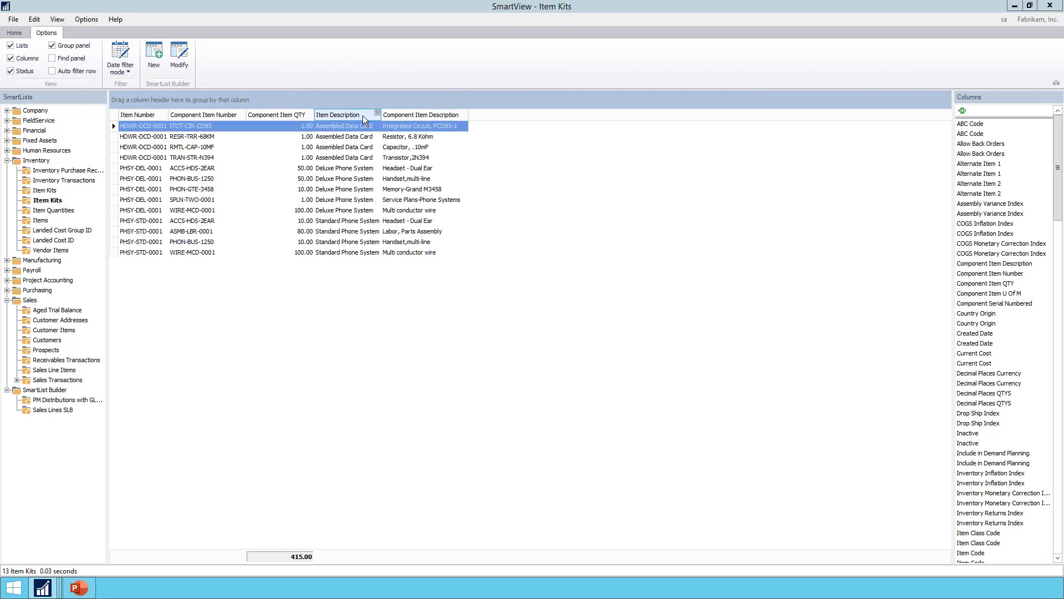
# Reorder the Item Kits columns, placing Item Description after Item Number and Component Item Description after Component Item Number, and review the rows.
pyautogui.moveTo(362, 116); pyautogui.dragTo(168, 118)
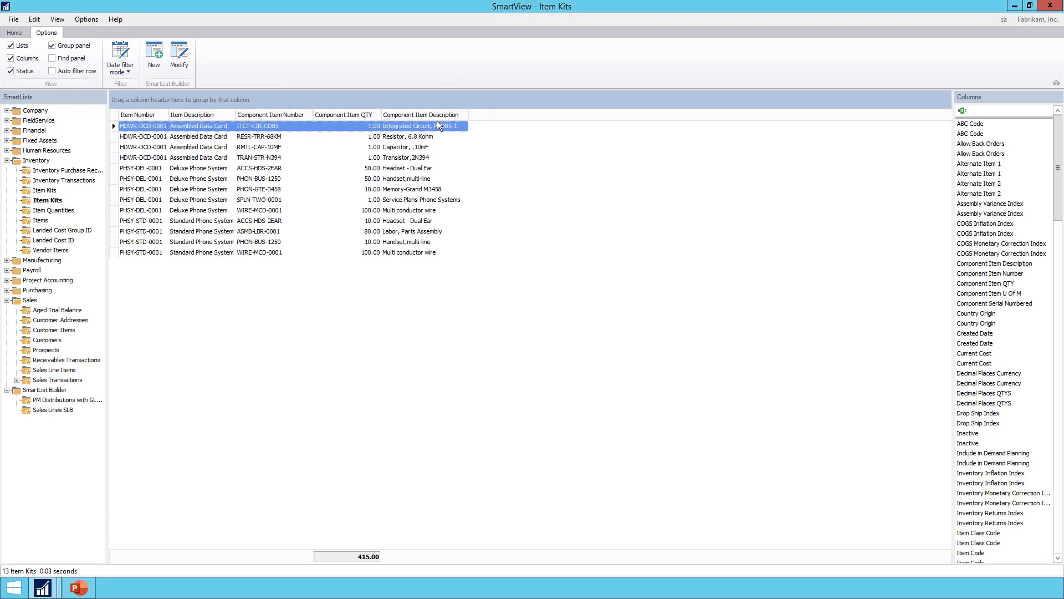
pyautogui.moveTo(437, 119); pyautogui.dragTo(311, 117)
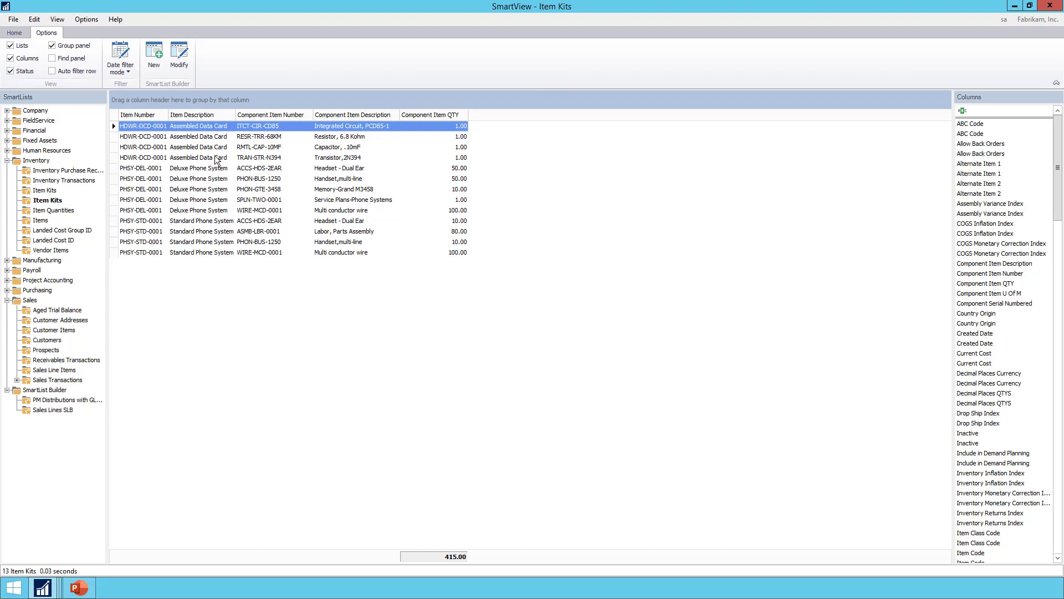
pyautogui.click(344, 157)
pyautogui.click(346, 136)
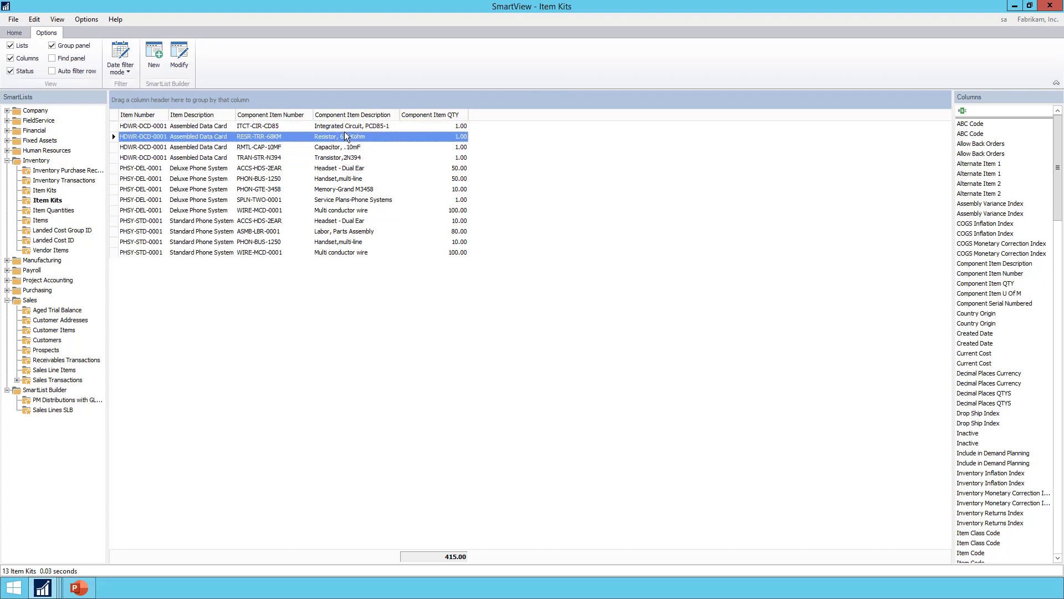
pyautogui.press('Up')
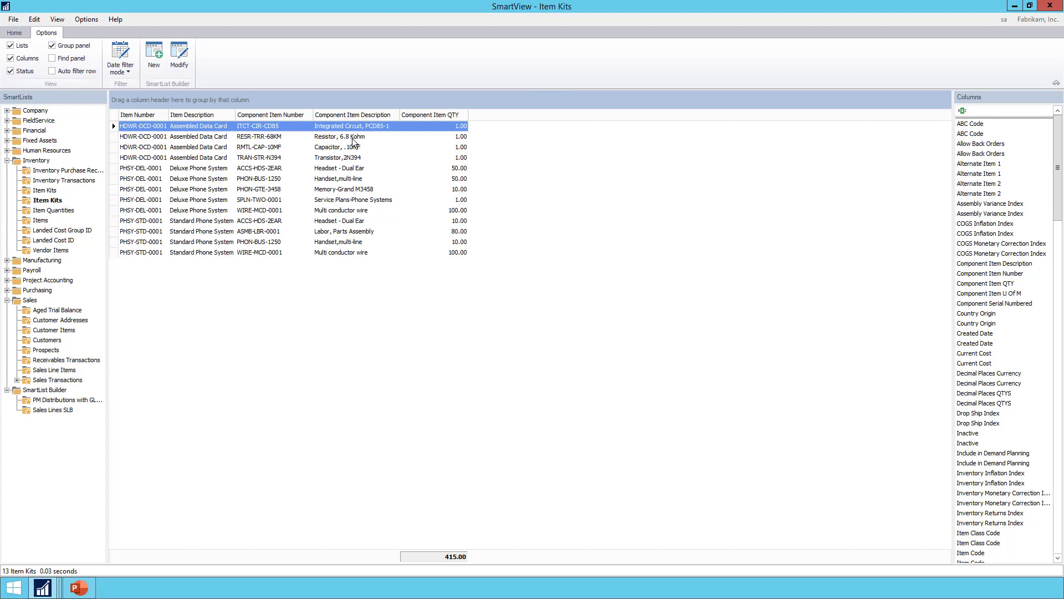